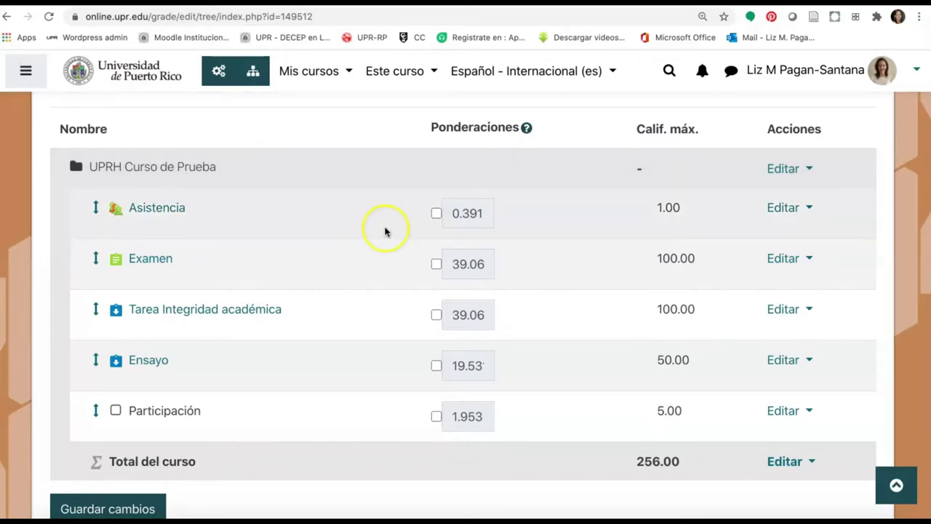
Set the total calculation of the UPRH Curso de Prueba course category to "Media ponderada de calificaciones" and save the changes
{"action": "left_click", "coordinate": [809, 170]}
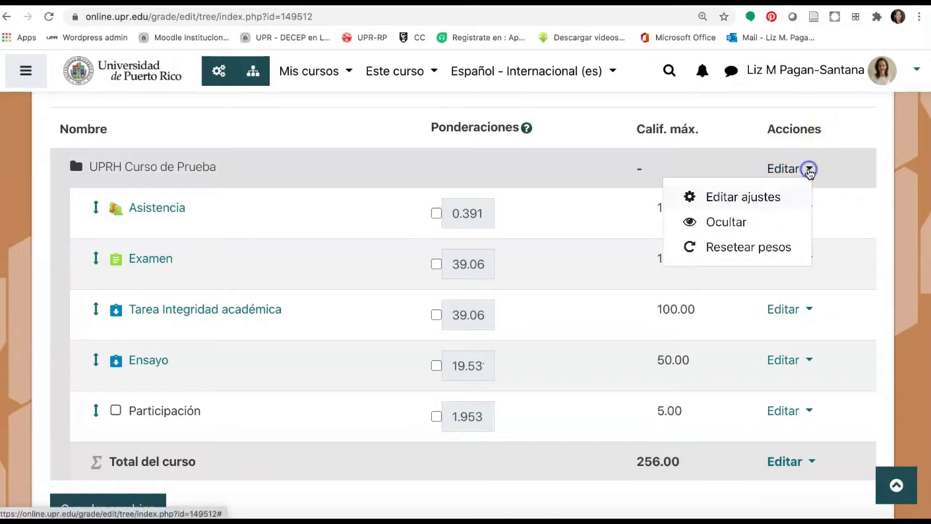
{"action": "left_click", "coordinate": [746, 202]}
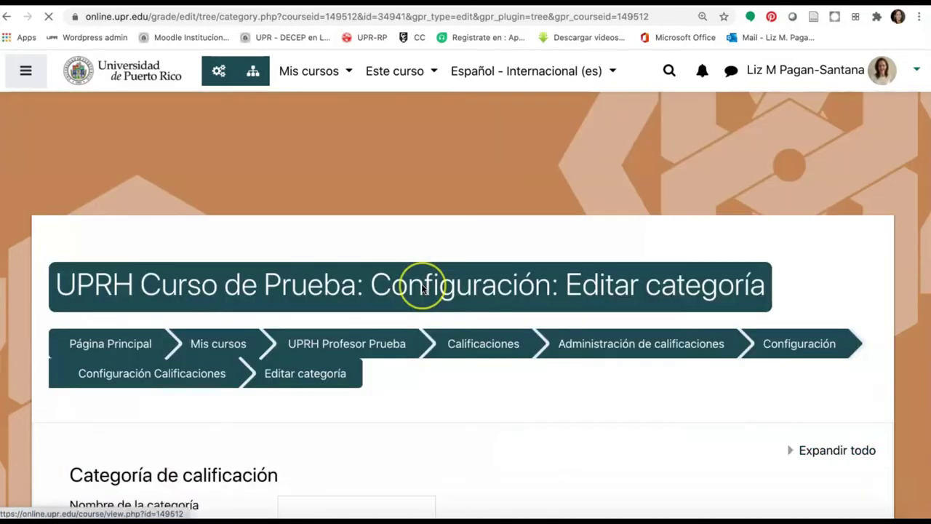
{"action": "scroll", "coordinate": [422, 287], "scroll_direction": "down", "scroll_amount": 6}
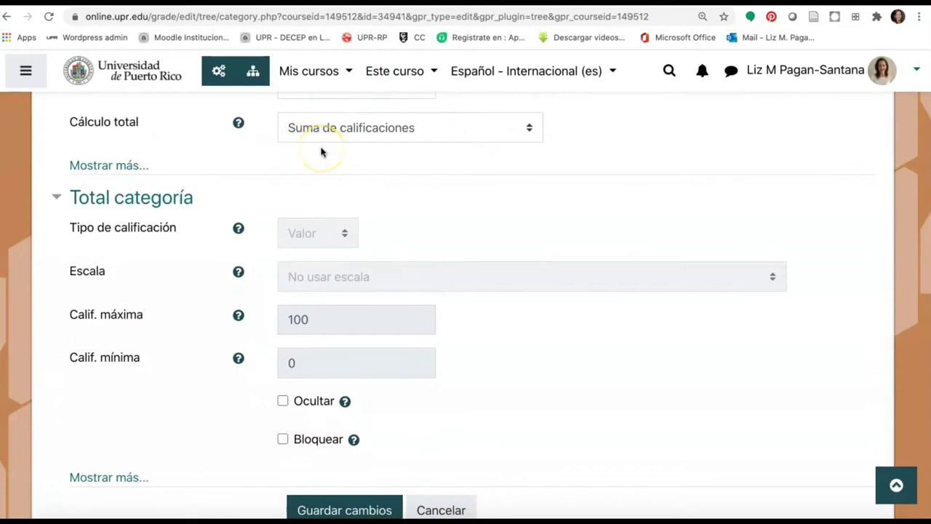
{"action": "scroll", "coordinate": [322, 151], "scroll_direction": "up", "scroll_amount": 1}
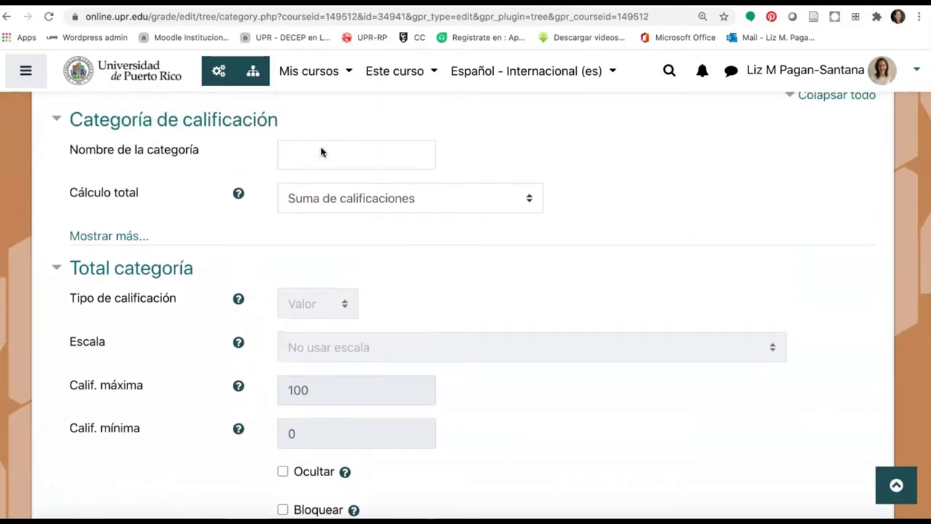
{"action": "left_click", "coordinate": [529, 200]}
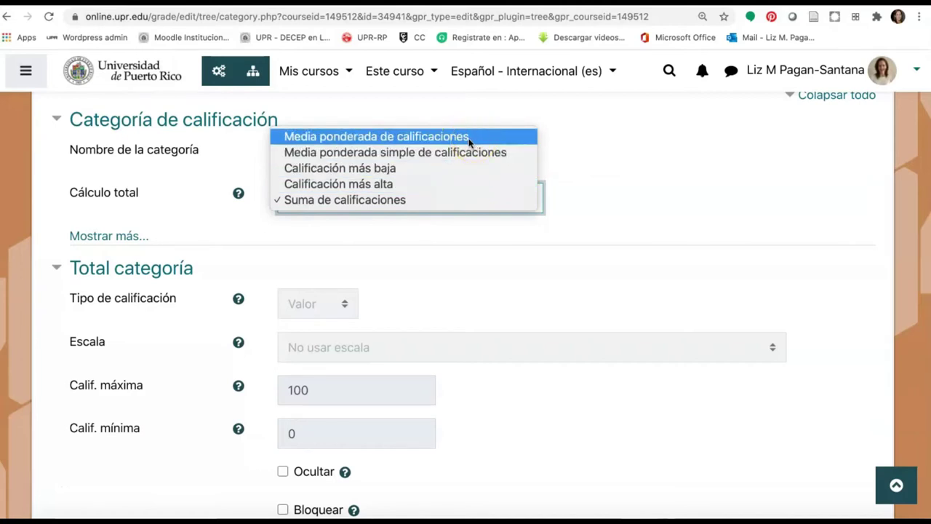
{"action": "left_click", "coordinate": [436, 136]}
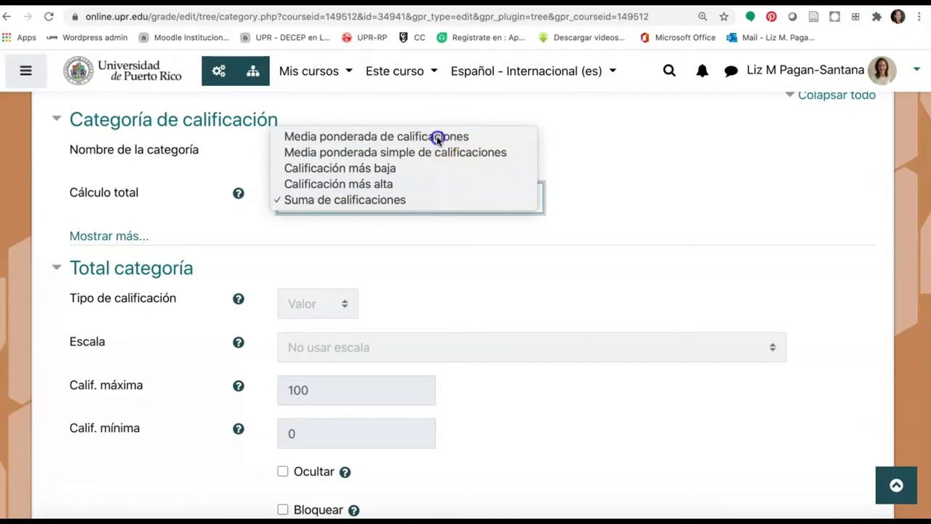
{"action": "scroll", "coordinate": [457, 266], "scroll_direction": "down", "scroll_amount": 2}
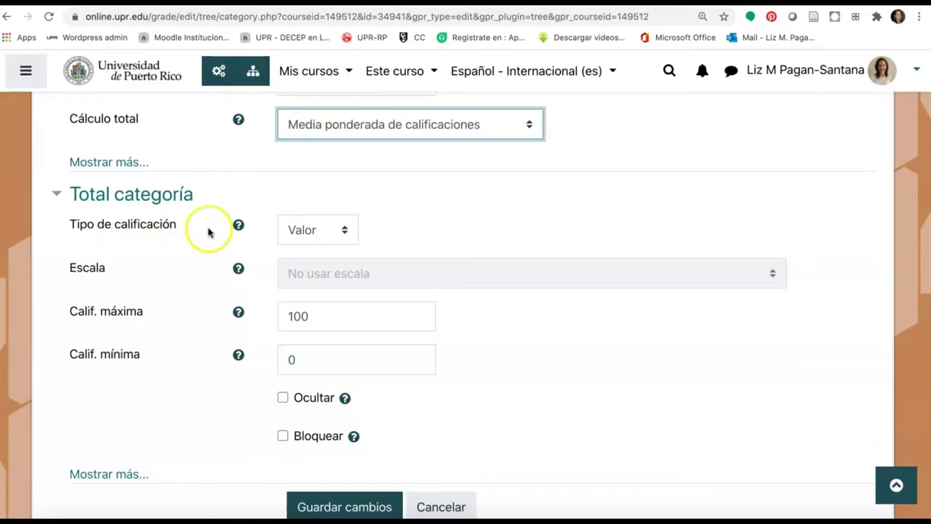
{"action": "scroll", "coordinate": [256, 362], "scroll_direction": "down", "scroll_amount": 2}
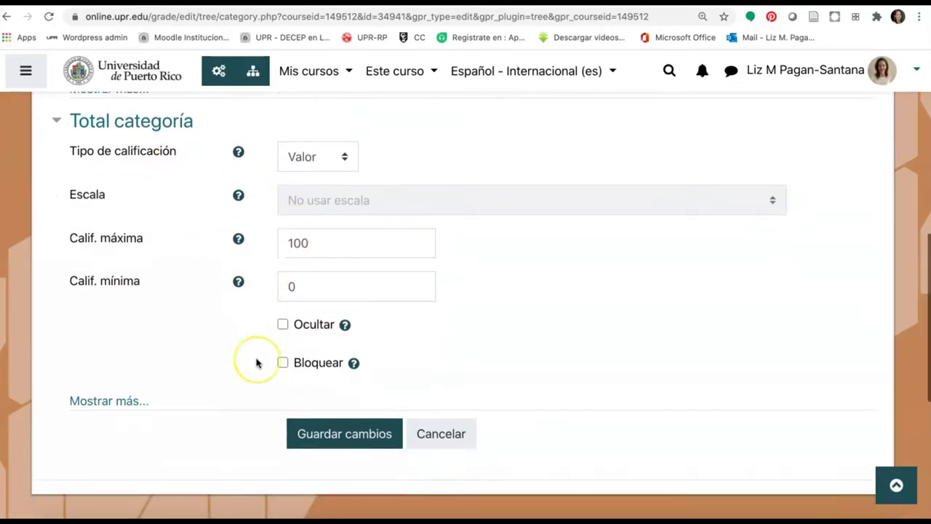
{"action": "left_click", "coordinate": [345, 422]}
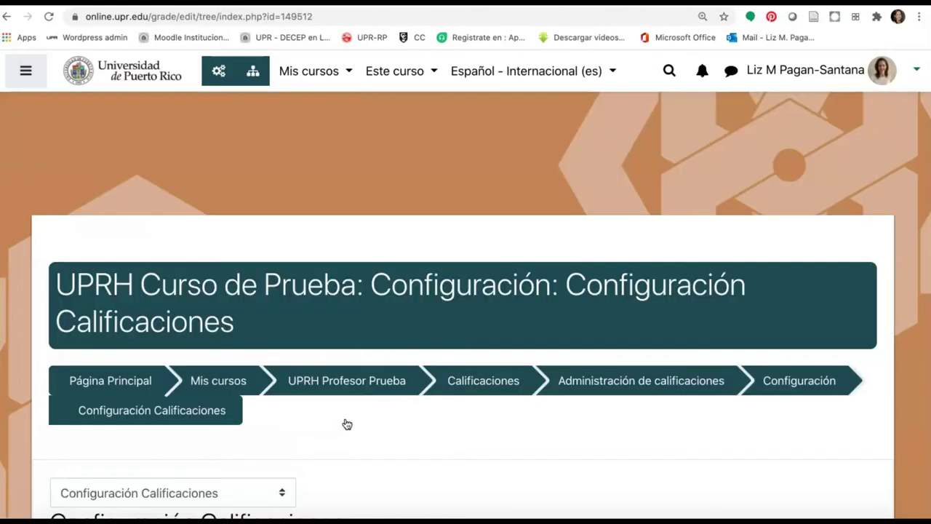
Add a new grade category named "Asistencia" to the course gradebook and save it
{"action": "scroll", "coordinate": [347, 424], "scroll_direction": "down", "scroll_amount": 4}
{"action": "scroll", "coordinate": [347, 424], "scroll_direction": "down", "scroll_amount": 10}
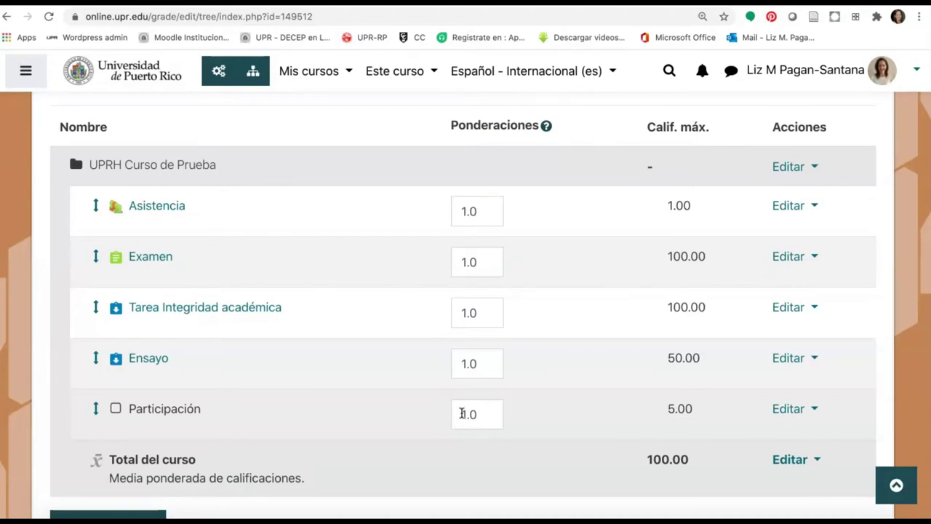
{"action": "scroll", "coordinate": [461, 413], "scroll_direction": "down", "scroll_amount": 3}
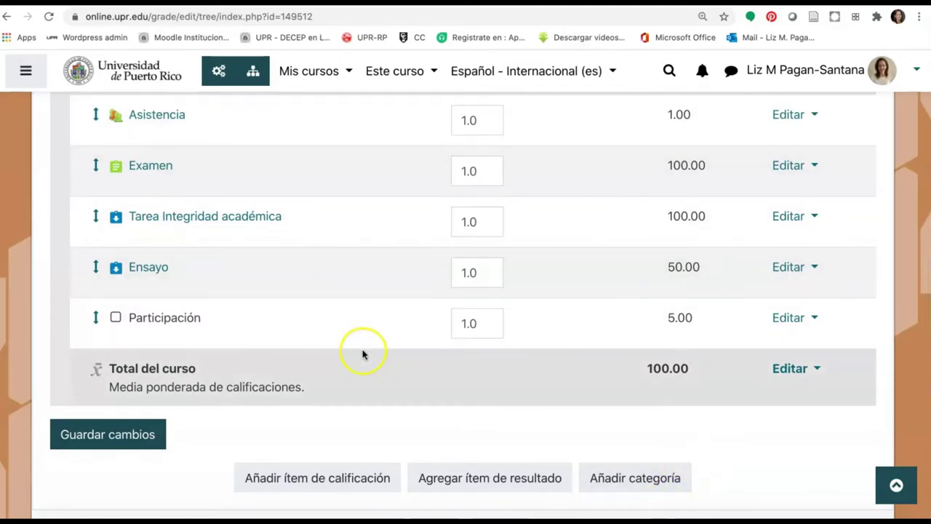
{"action": "left_click", "coordinate": [647, 480]}
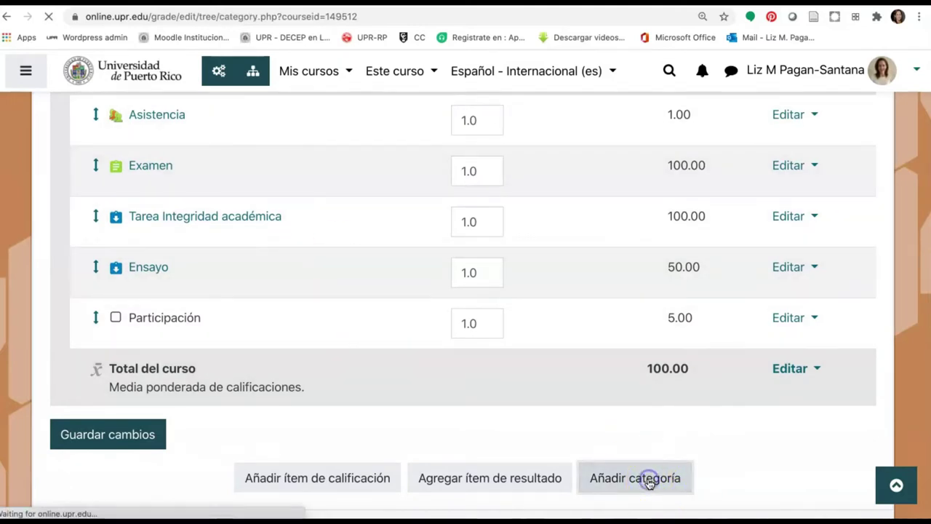
{"action": "scroll", "coordinate": [648, 482], "scroll_direction": "down", "scroll_amount": 2}
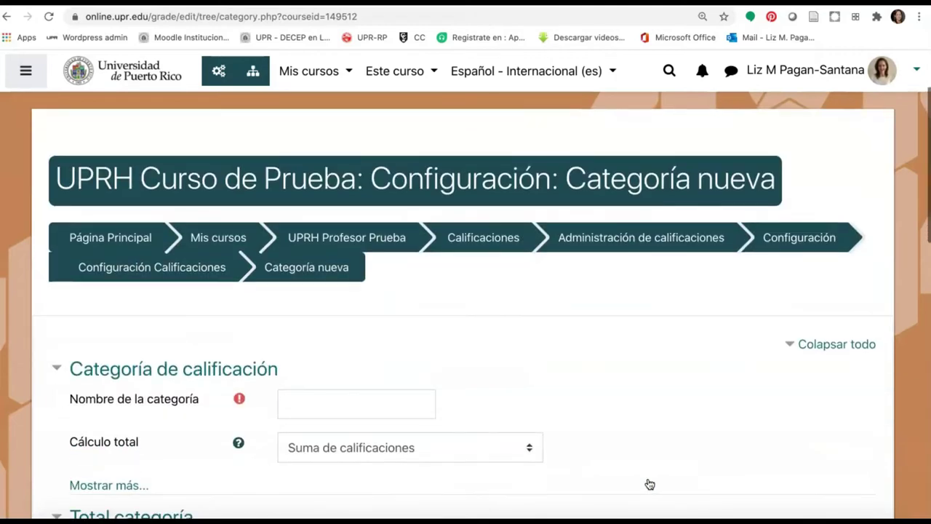
{"action": "left_click", "coordinate": [399, 410]}
{"action": "type", "text": "Asistencia"}
{"action": "scroll", "coordinate": [399, 410], "scroll_direction": "down", "scroll_amount": 2}
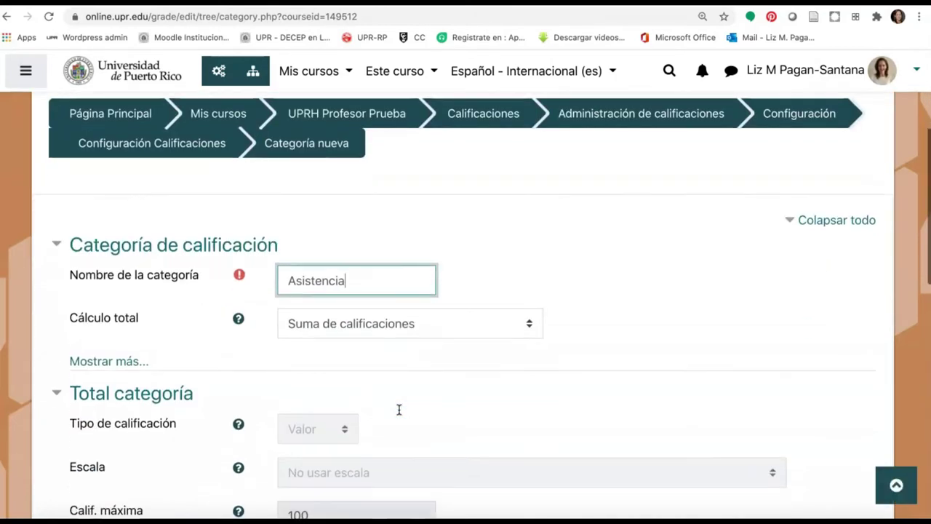
{"action": "scroll", "coordinate": [411, 326], "scroll_direction": "down", "scroll_amount": 5}
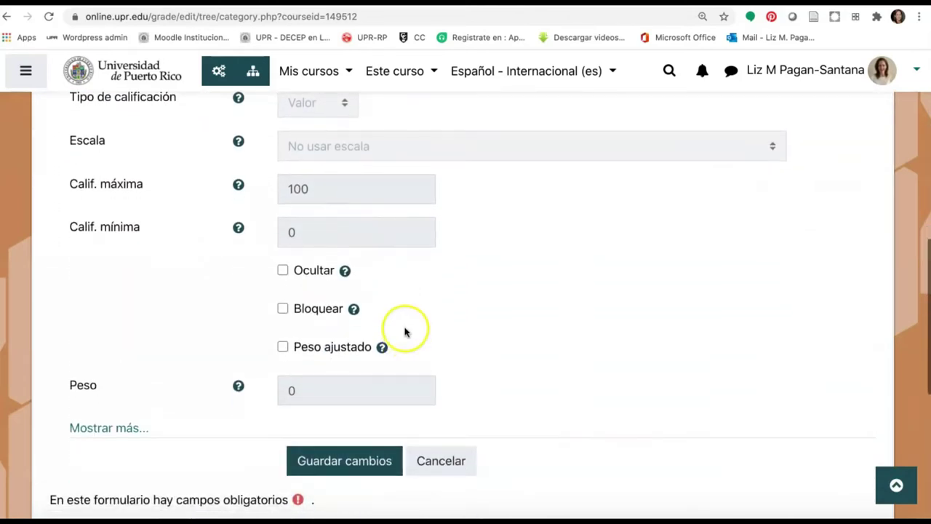
{"action": "left_click", "coordinate": [331, 465]}
Add a new grade category named "Exámenes" to the course gradebook and save it
{"action": "scroll", "coordinate": [331, 469], "scroll_direction": "down", "scroll_amount": 5}
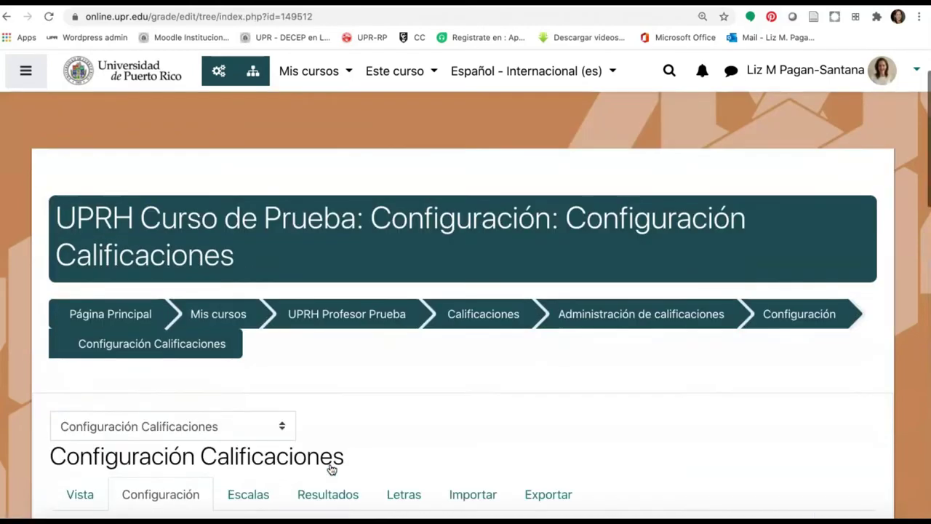
{"action": "scroll", "coordinate": [332, 469], "scroll_direction": "down", "scroll_amount": 3}
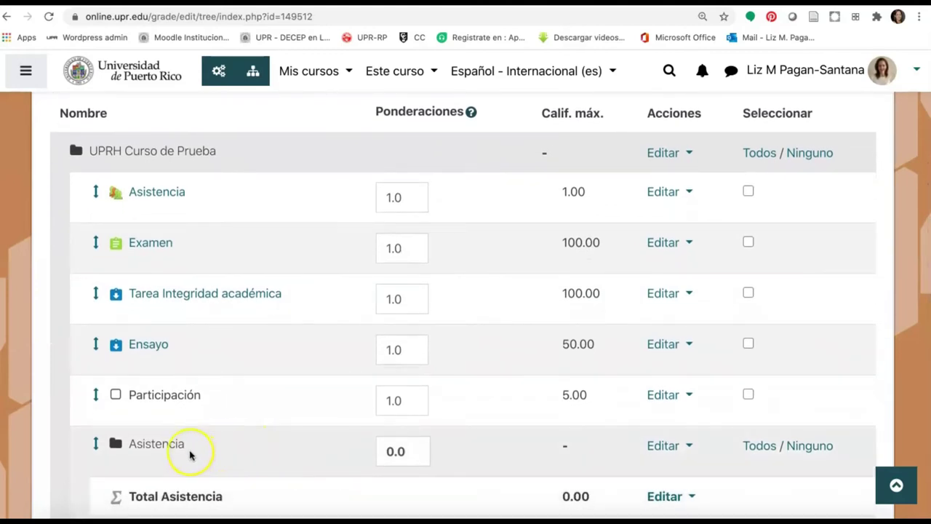
{"action": "scroll", "coordinate": [337, 474], "scroll_direction": "down", "scroll_amount": 2}
{"action": "scroll", "coordinate": [337, 474], "scroll_direction": "down", "scroll_amount": 2}
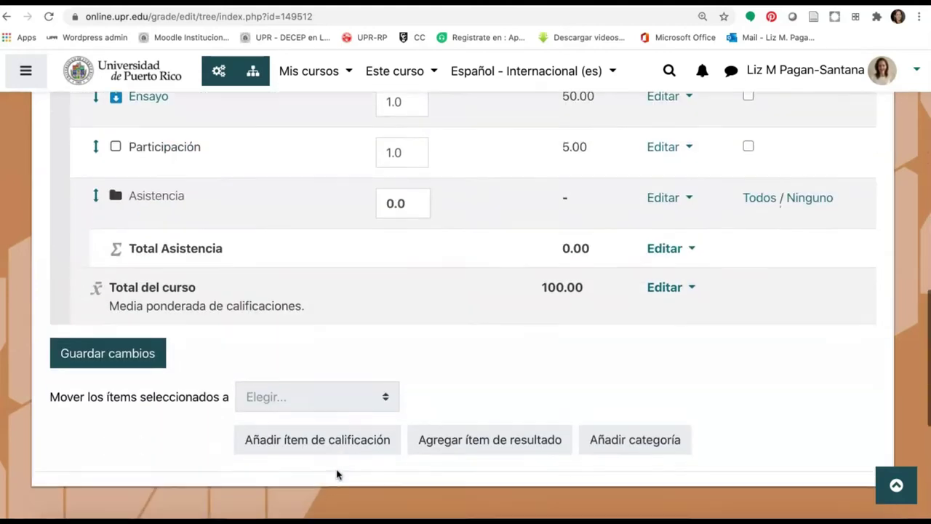
{"action": "left_click", "coordinate": [634, 431]}
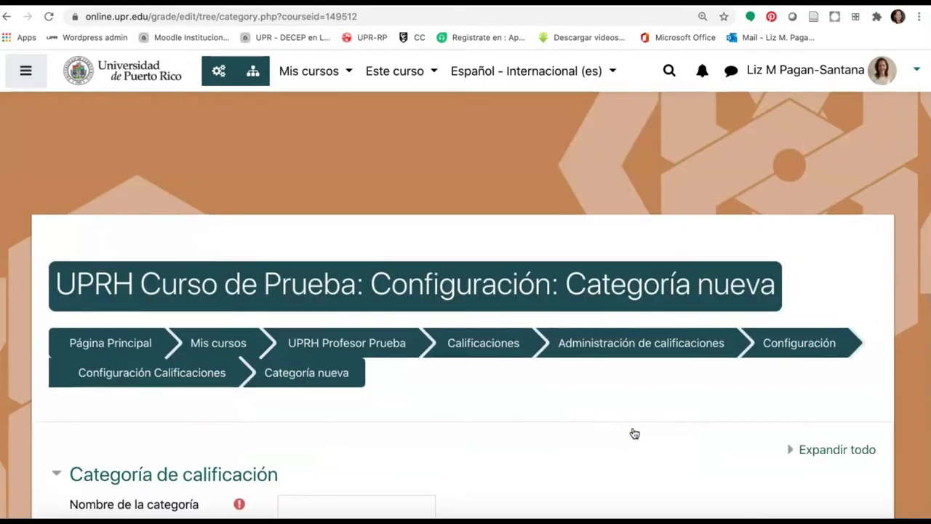
{"action": "scroll", "coordinate": [509, 432], "scroll_direction": "down", "scroll_amount": 1}
{"action": "left_click", "coordinate": [388, 437]}
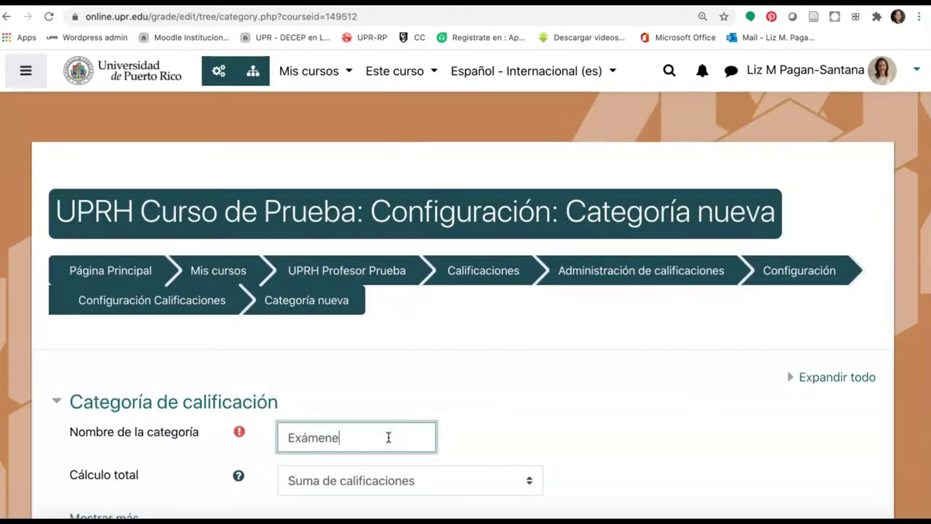
{"action": "scroll", "coordinate": [388, 437], "scroll_direction": "down", "scroll_amount": 3}
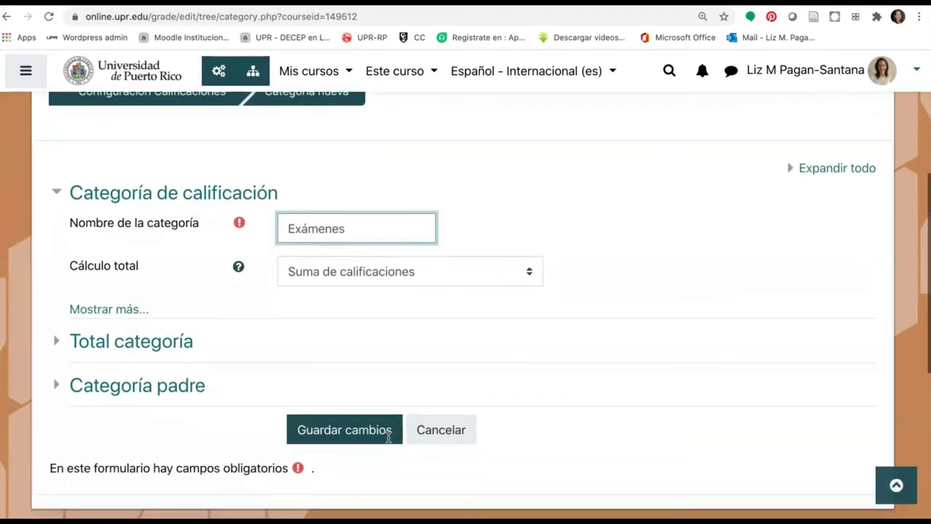
{"action": "left_click", "coordinate": [334, 437]}
Add a new grade category named "Tareas" to the course gradebook and save it
{"action": "scroll", "coordinate": [333, 441], "scroll_direction": "down", "scroll_amount": 7}
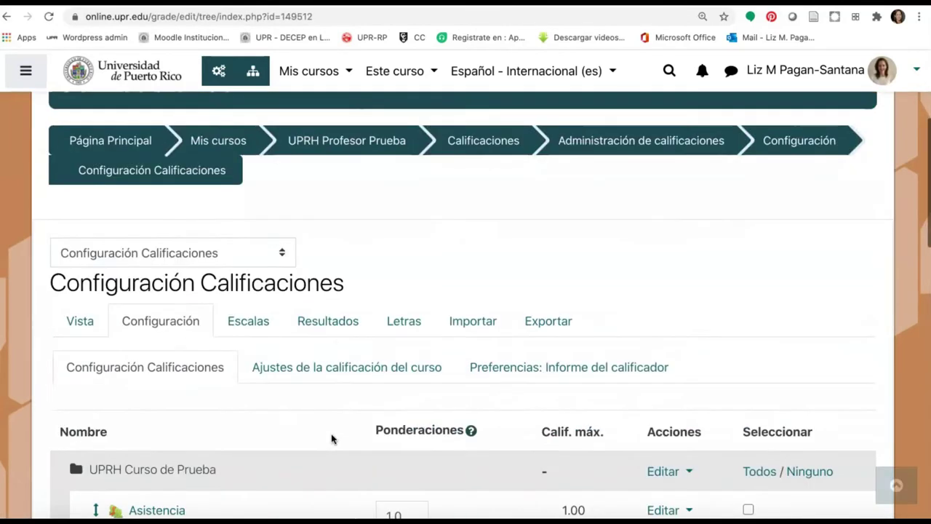
{"action": "scroll", "coordinate": [333, 440], "scroll_direction": "down", "scroll_amount": 5}
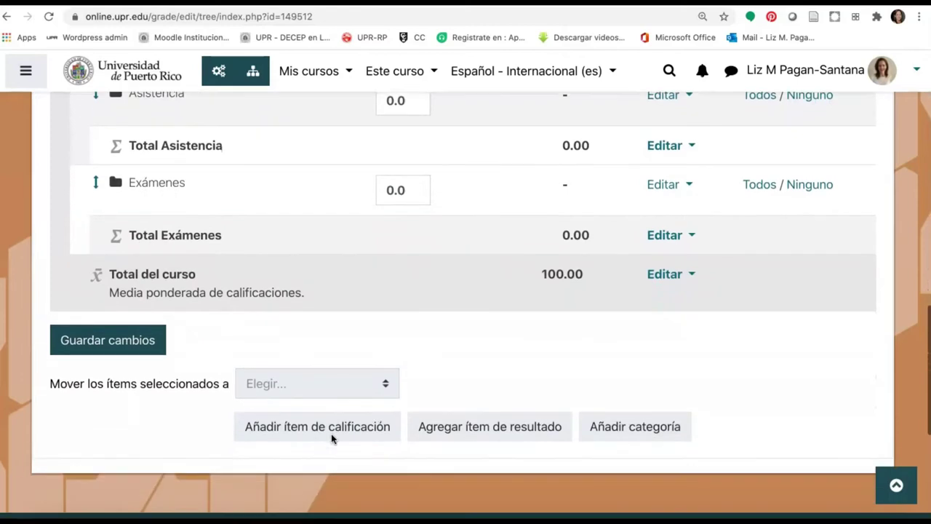
{"action": "left_click", "coordinate": [634, 417]}
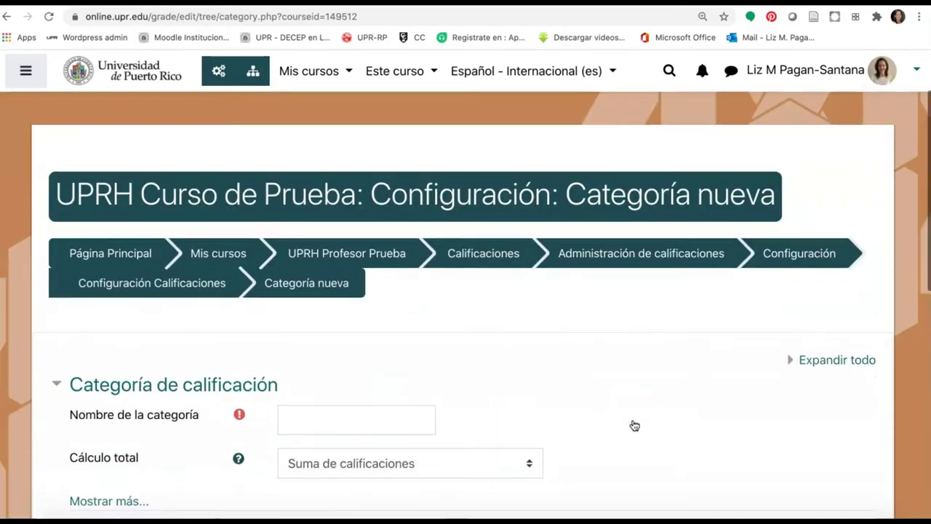
{"action": "left_click", "coordinate": [359, 414]}
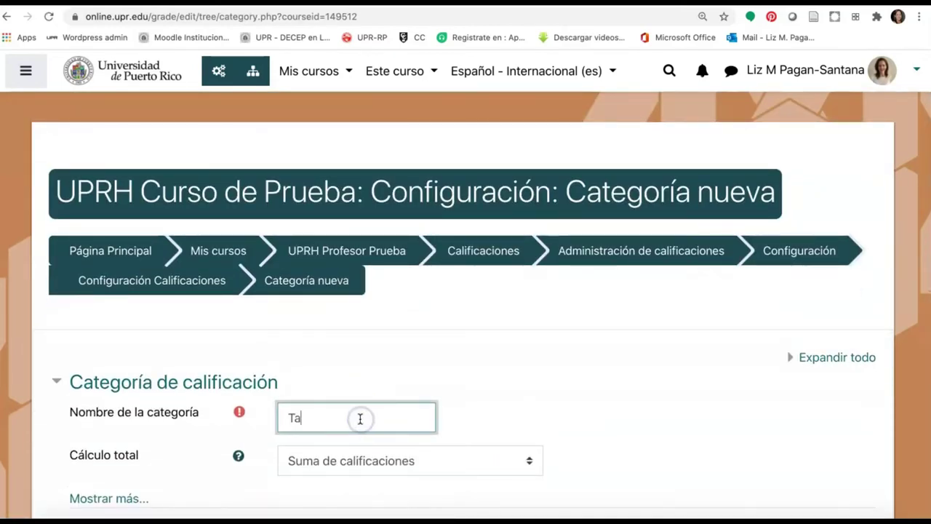
{"action": "scroll", "coordinate": [360, 419], "scroll_direction": "down", "scroll_amount": 8}
{"action": "left_click", "coordinate": [355, 122]}
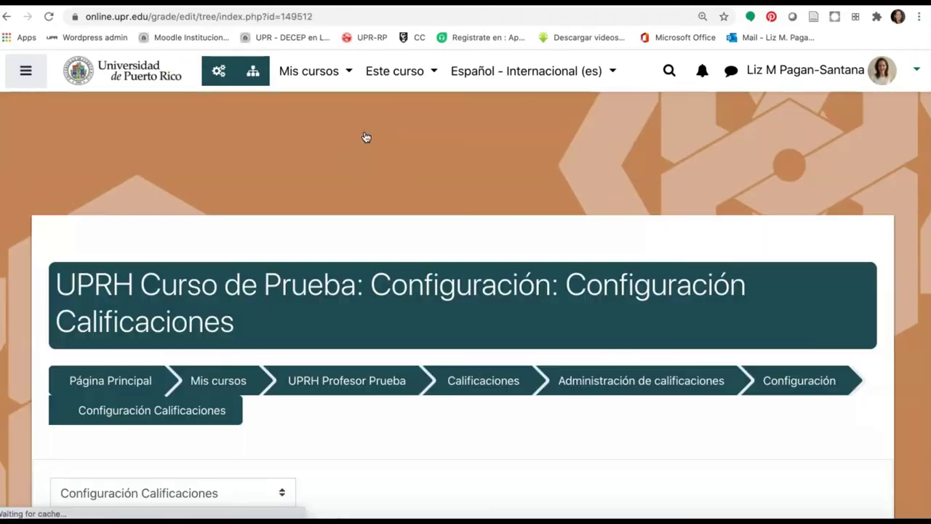
{"action": "left_click", "coordinate": [389, 303]}
Add a new grade category named "Participación" to the course gradebook and save it
{"action": "scroll", "coordinate": [391, 303], "scroll_direction": "down", "scroll_amount": 6}
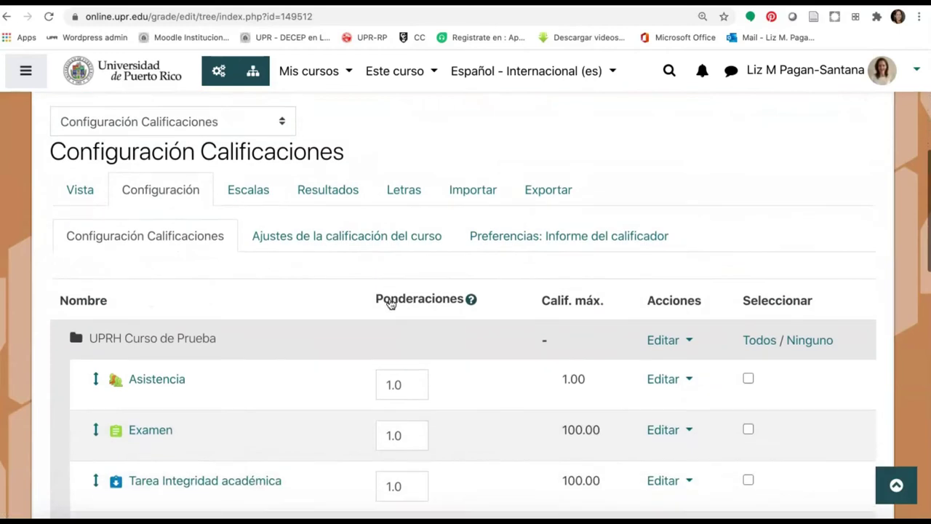
{"action": "scroll", "coordinate": [390, 304], "scroll_direction": "down", "scroll_amount": 4}
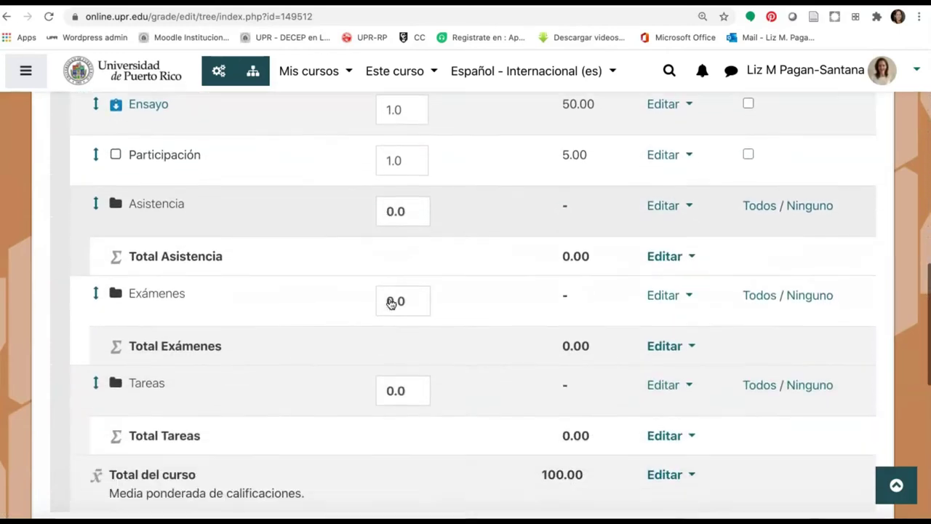
{"action": "scroll", "coordinate": [391, 303], "scroll_direction": "down", "scroll_amount": 1}
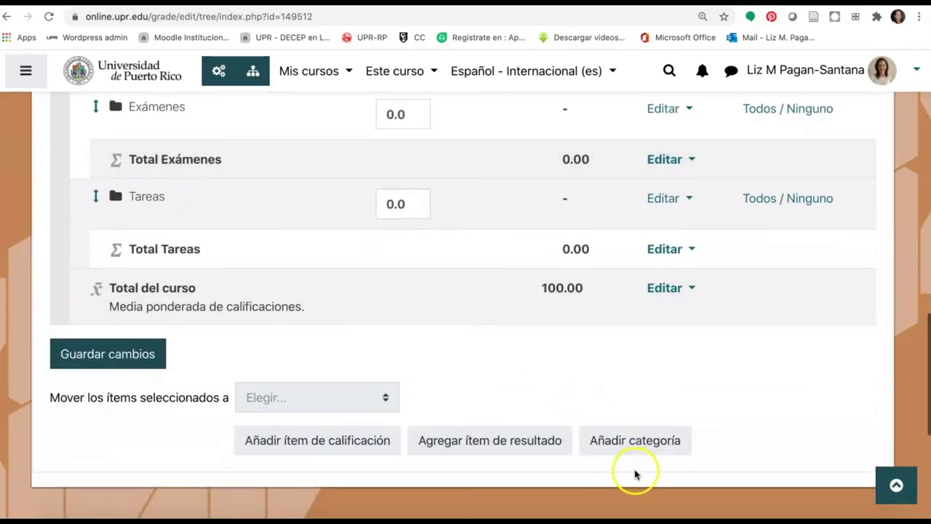
{"action": "left_click", "coordinate": [630, 442]}
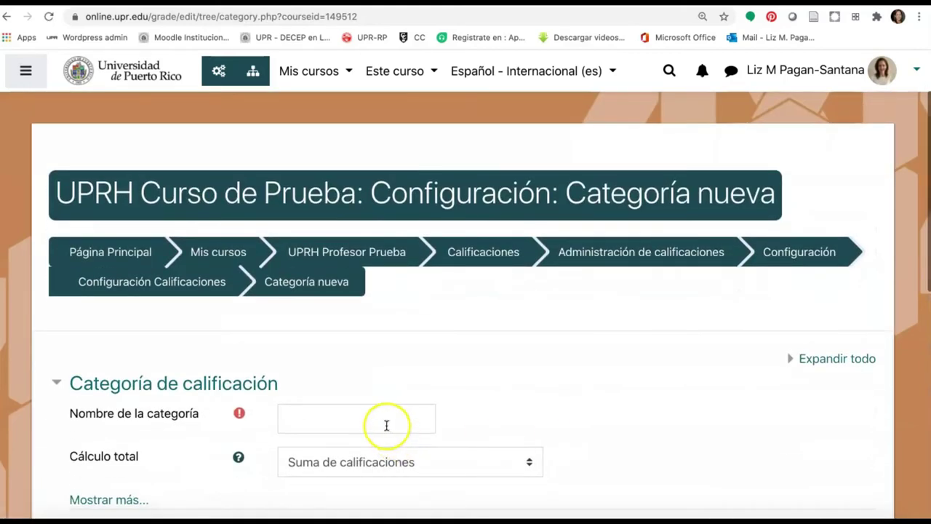
{"action": "left_click", "coordinate": [386, 423]}
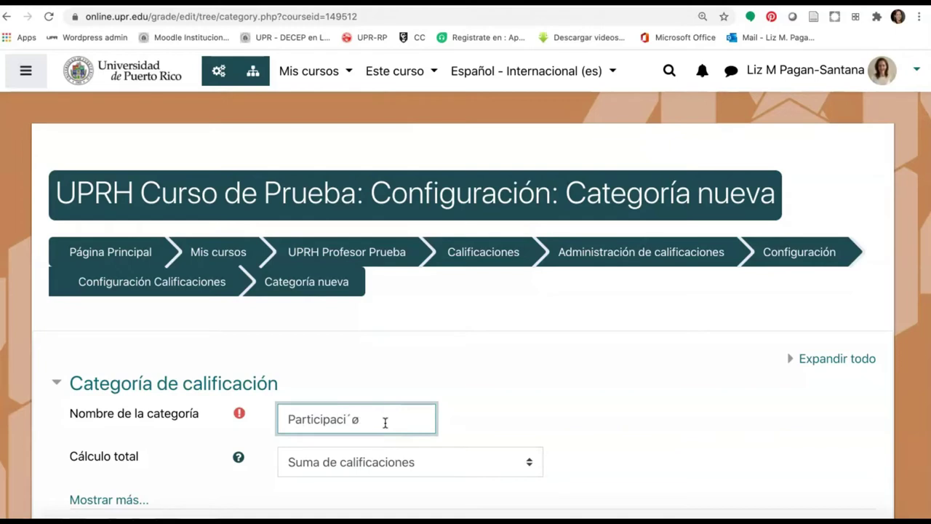
{"action": "scroll", "coordinate": [385, 422], "scroll_direction": "down", "scroll_amount": 5}
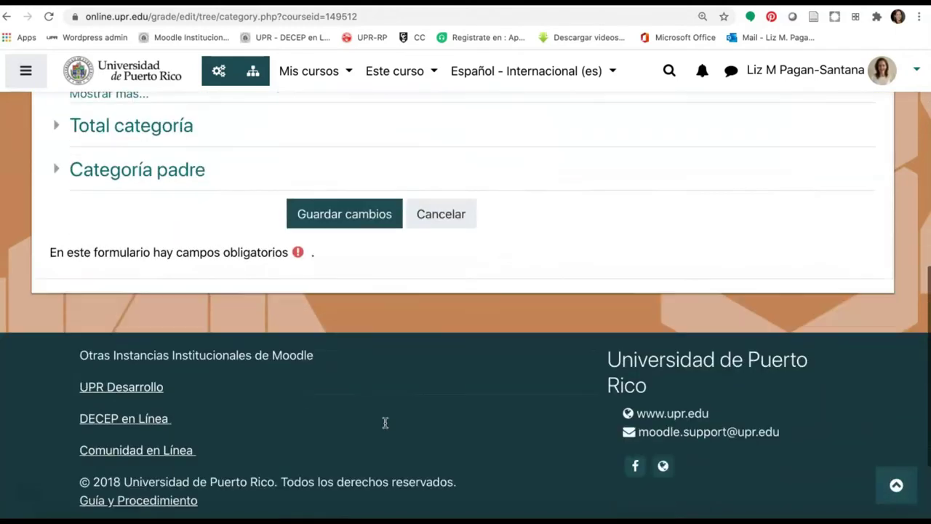
{"action": "left_click", "coordinate": [347, 190]}
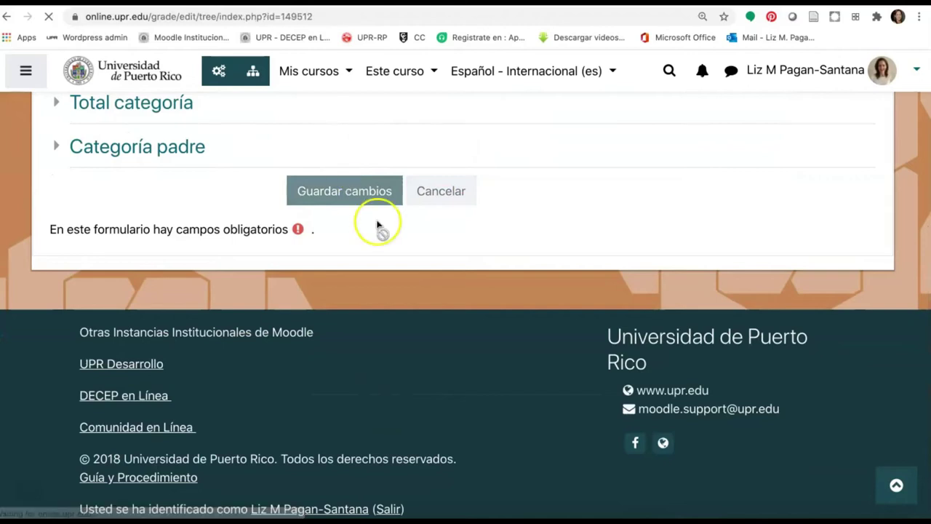
Move the Asistencia grade item from the course root into the Asistencia category
{"action": "scroll", "coordinate": [380, 328], "scroll_direction": "down", "scroll_amount": 3}
{"action": "scroll", "coordinate": [378, 332], "scroll_direction": "down", "scroll_amount": 5}
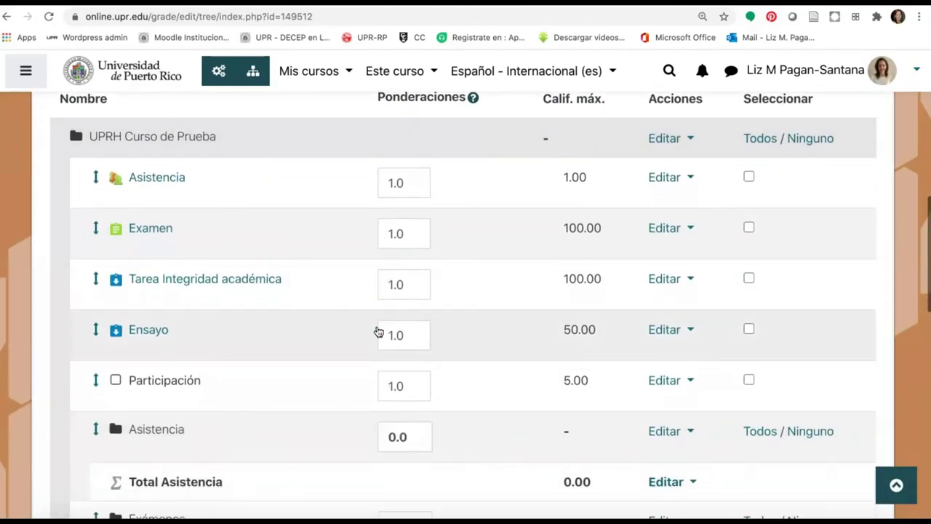
{"action": "left_click", "coordinate": [93, 175]}
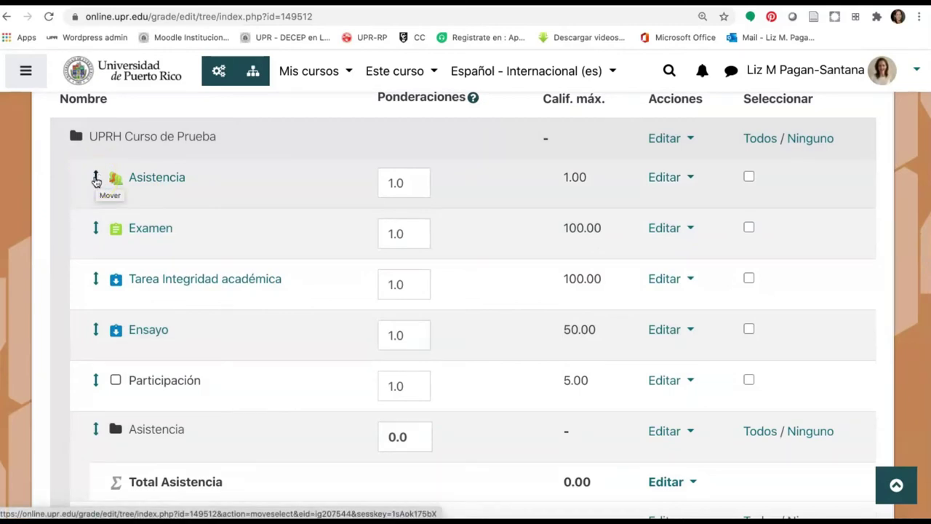
{"action": "left_click", "coordinate": [95, 178]}
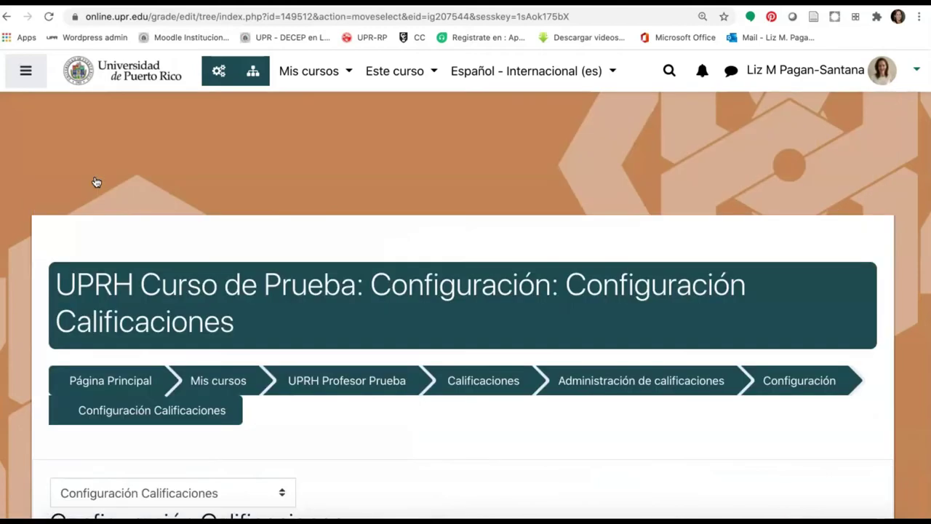
{"action": "scroll", "coordinate": [166, 307], "scroll_direction": "down", "scroll_amount": 7}
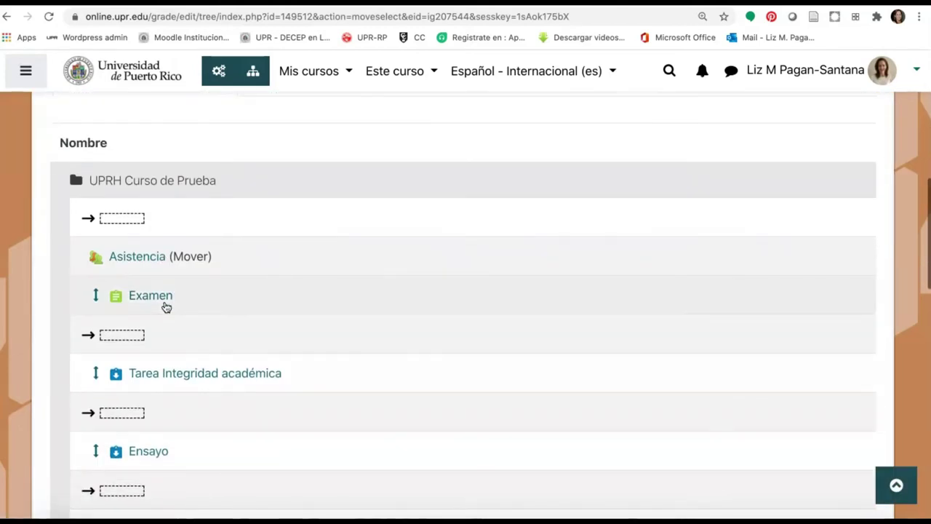
{"action": "scroll", "coordinate": [204, 336], "scroll_direction": "down", "scroll_amount": 5}
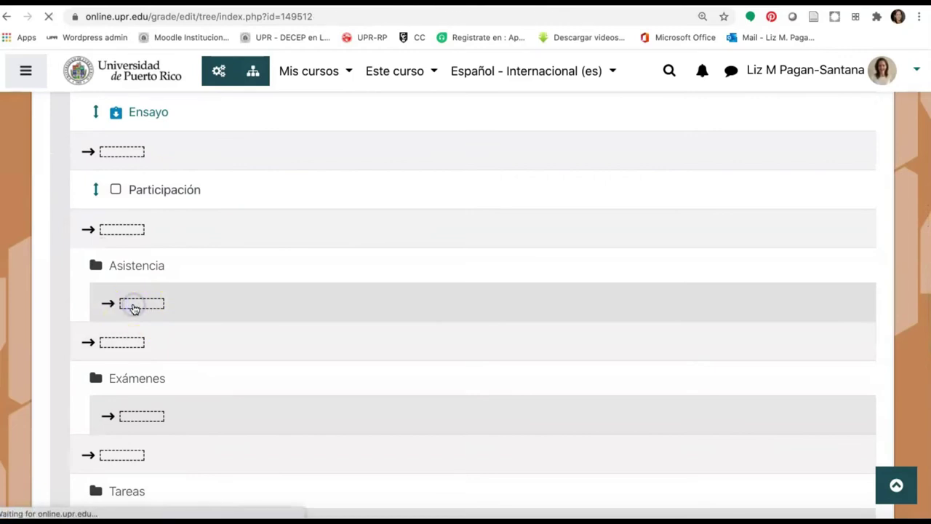
Move the Examen grade item from the course root into the Exámenes category
{"action": "scroll", "coordinate": [134, 311], "scroll_direction": "down", "scroll_amount": 6}
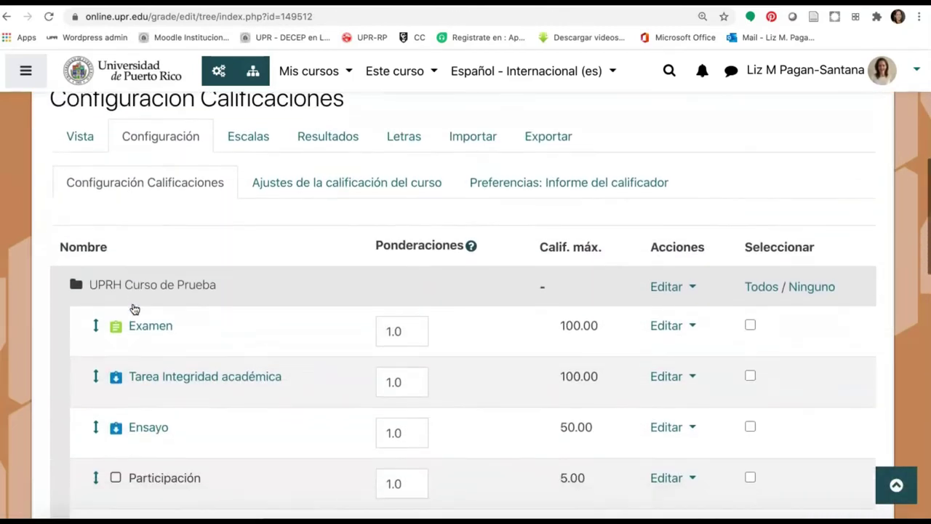
{"action": "scroll", "coordinate": [135, 309], "scroll_direction": "down", "scroll_amount": 2}
{"action": "left_click", "coordinate": [95, 248]}
{"action": "scroll", "coordinate": [239, 391], "scroll_direction": "down", "scroll_amount": 8}
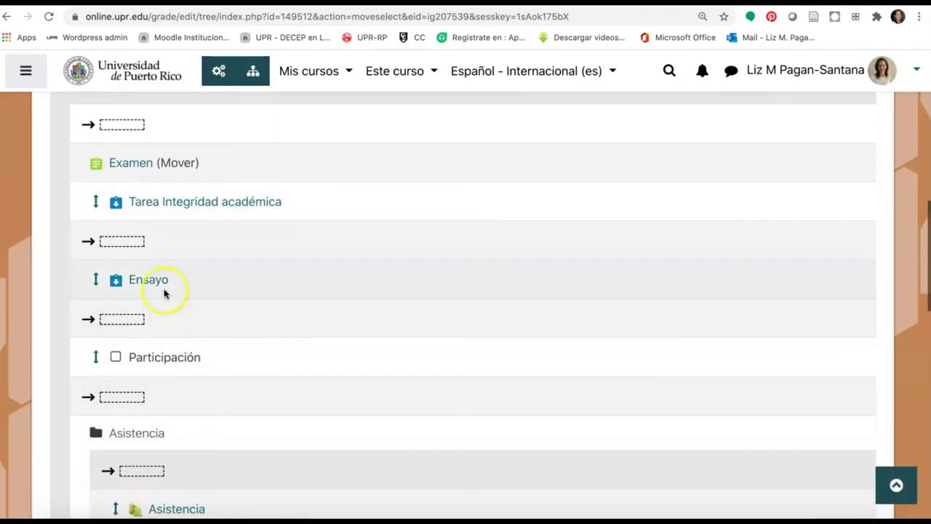
{"action": "scroll", "coordinate": [239, 323], "scroll_direction": "down", "scroll_amount": 7}
{"action": "scroll", "coordinate": [239, 322], "scroll_direction": "down", "scroll_amount": 2}
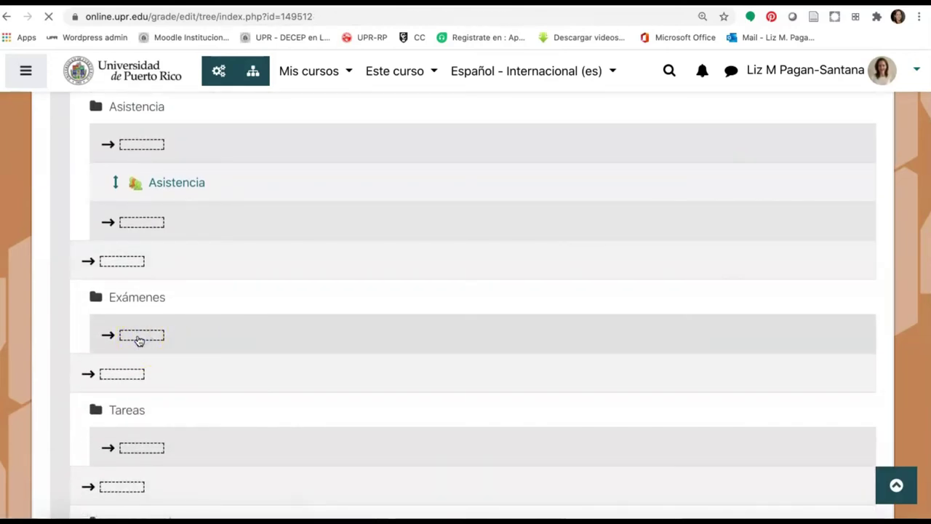
Move the Tarea Integridad académica grade item from the course root into the Tareas category
{"action": "scroll", "coordinate": [139, 341], "scroll_direction": "down", "scroll_amount": 6}
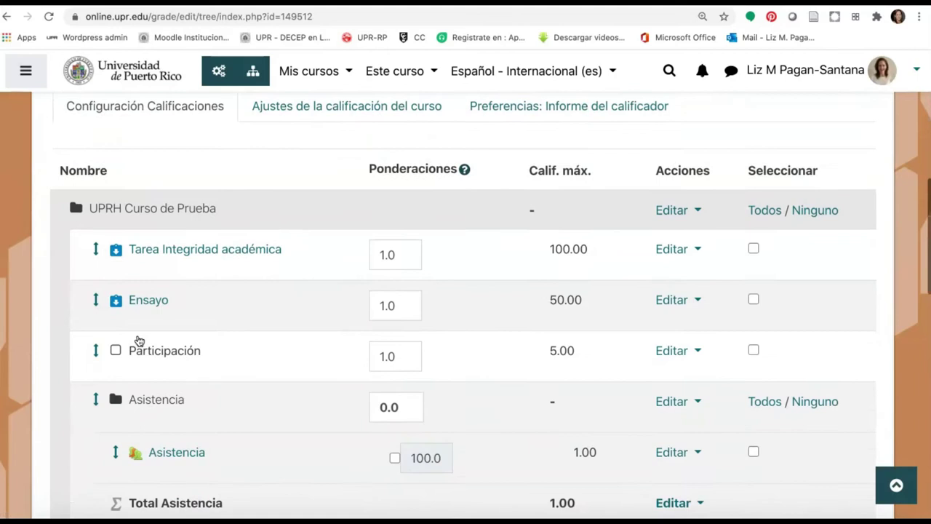
{"action": "scroll", "coordinate": [139, 340], "scroll_direction": "down", "scroll_amount": 3}
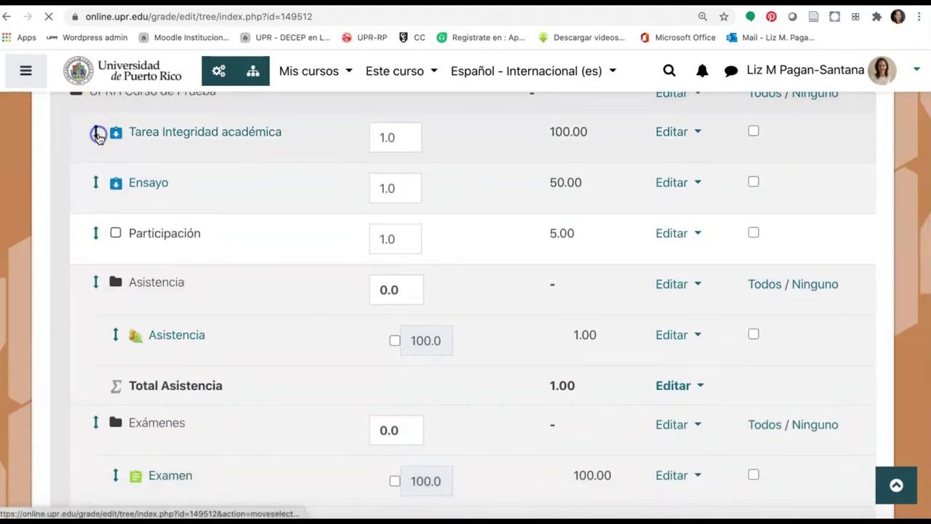
{"action": "scroll", "coordinate": [239, 291], "scroll_direction": "down", "scroll_amount": 5}
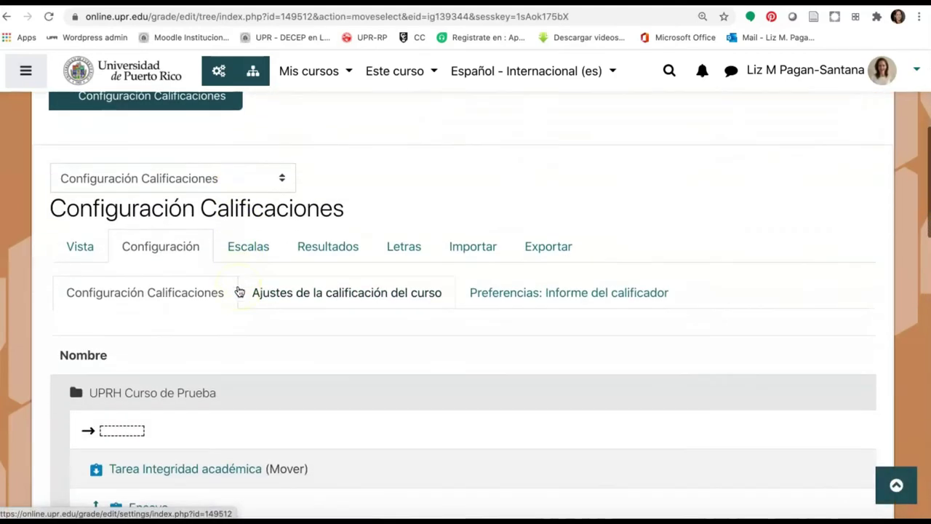
{"action": "scroll", "coordinate": [239, 291], "scroll_direction": "down", "scroll_amount": 9}
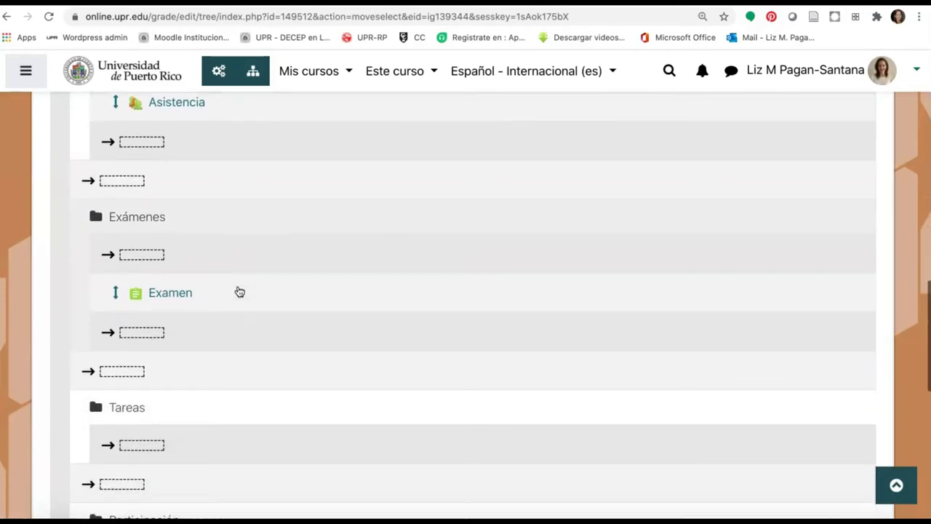
{"action": "scroll", "coordinate": [237, 291], "scroll_direction": "down", "scroll_amount": 2}
{"action": "left_click", "coordinate": [152, 333]}
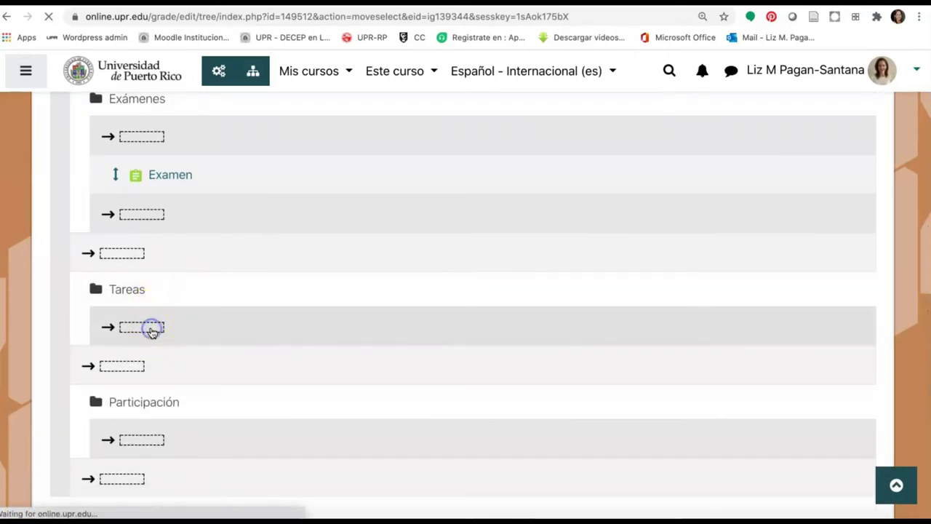
Move the Ensayo grade item into the Tareas category, directly after Tarea Integridad académica
{"action": "scroll", "coordinate": [152, 332], "scroll_direction": "down", "scroll_amount": 5}
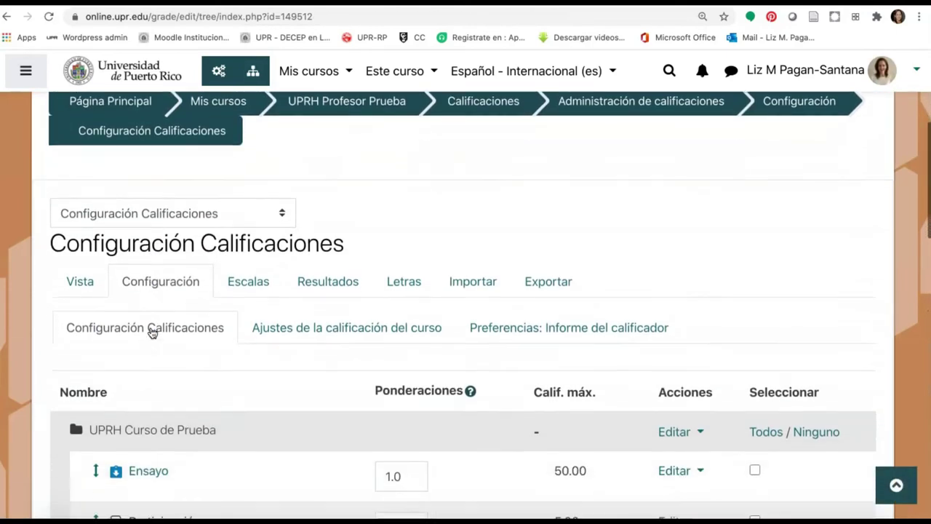
{"action": "scroll", "coordinate": [152, 332], "scroll_direction": "down", "scroll_amount": 4}
{"action": "left_click", "coordinate": [98, 212]}
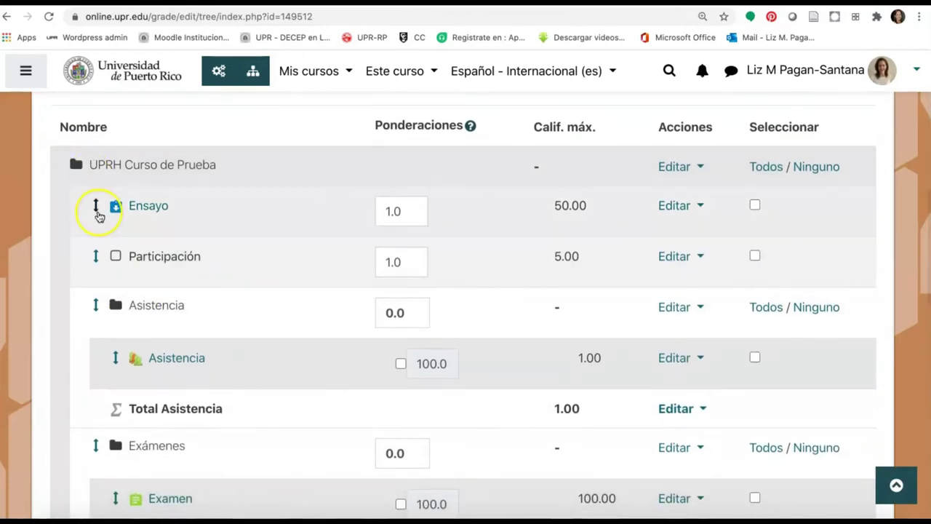
{"action": "scroll", "coordinate": [207, 371], "scroll_direction": "down", "scroll_amount": 10}
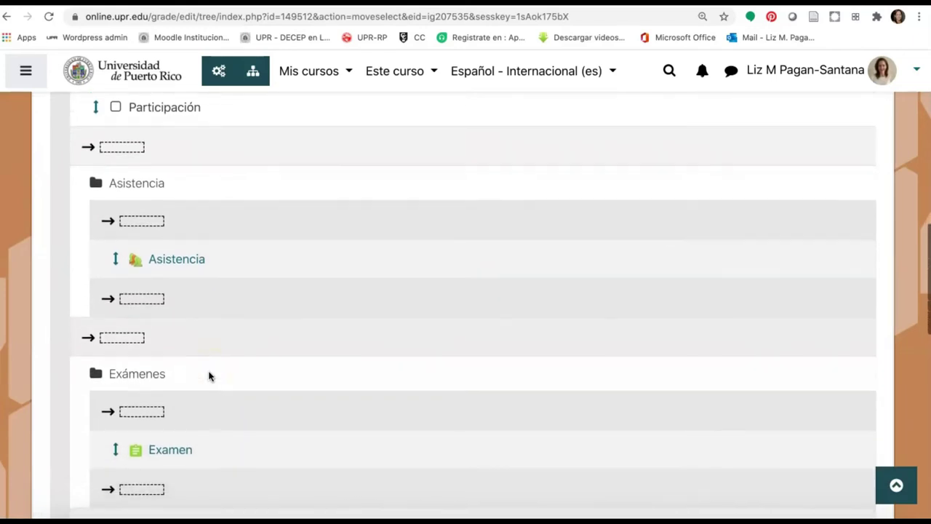
{"action": "scroll", "coordinate": [208, 376], "scroll_direction": "down", "scroll_amount": 4}
{"action": "left_click", "coordinate": [145, 412]}
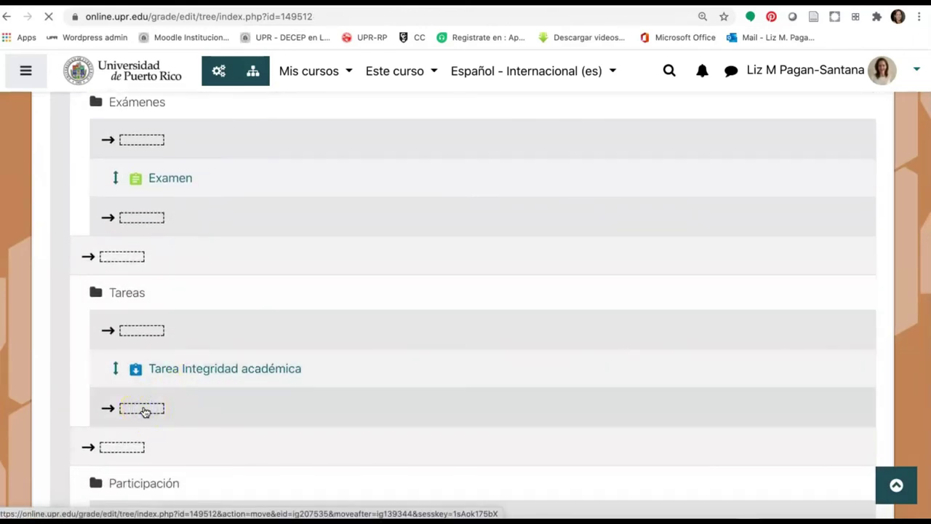
Move the Participación grade item from the course root into the Participación category
{"action": "scroll", "coordinate": [145, 411], "scroll_direction": "down", "scroll_amount": 5}
{"action": "scroll", "coordinate": [145, 412], "scroll_direction": "down", "scroll_amount": 3}
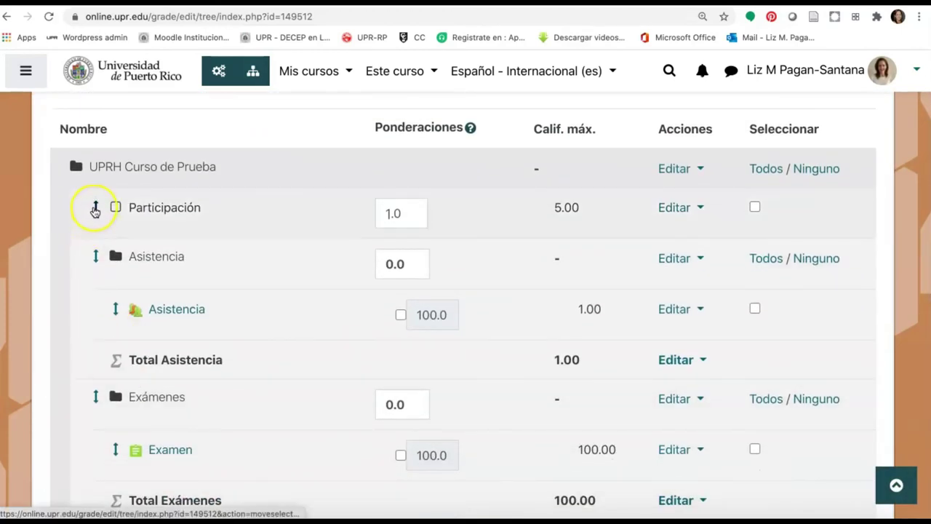
{"action": "left_click", "coordinate": [97, 211]}
{"action": "scroll", "coordinate": [94, 212], "scroll_direction": "down", "scroll_amount": 5}
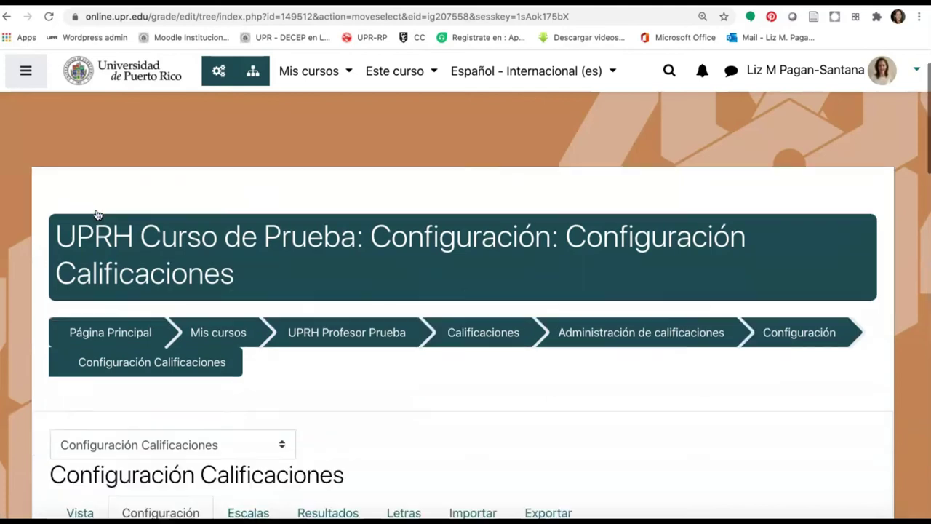
{"action": "scroll", "coordinate": [98, 215], "scroll_direction": "down", "scroll_amount": 5}
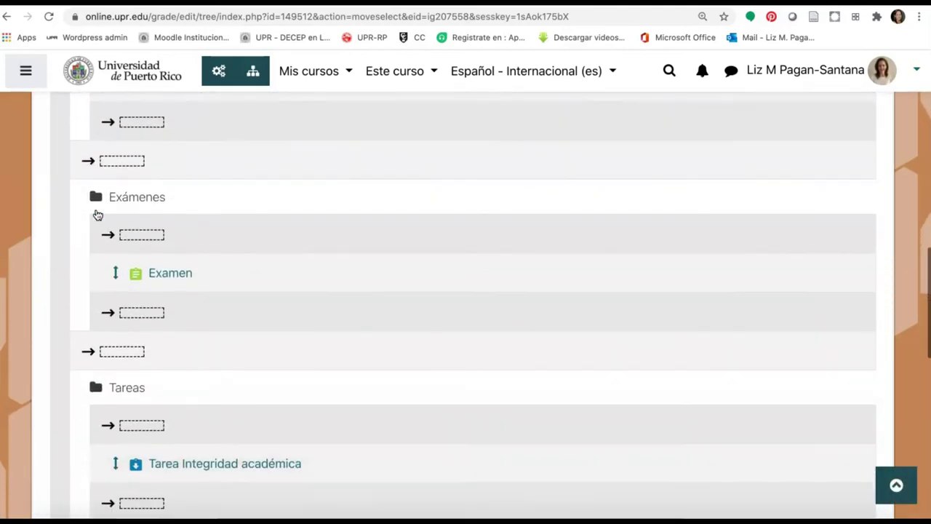
{"action": "scroll", "coordinate": [97, 214], "scroll_direction": "down", "scroll_amount": 4}
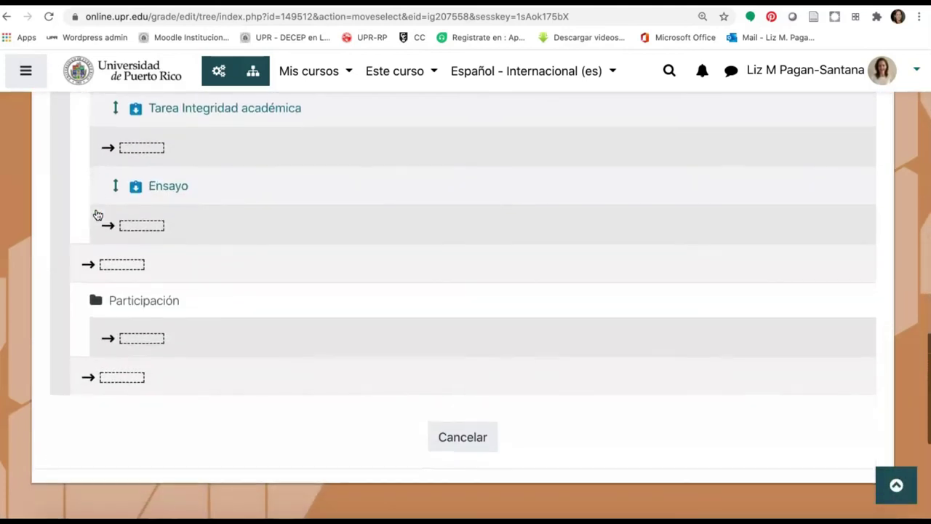
{"action": "left_click", "coordinate": [142, 339]}
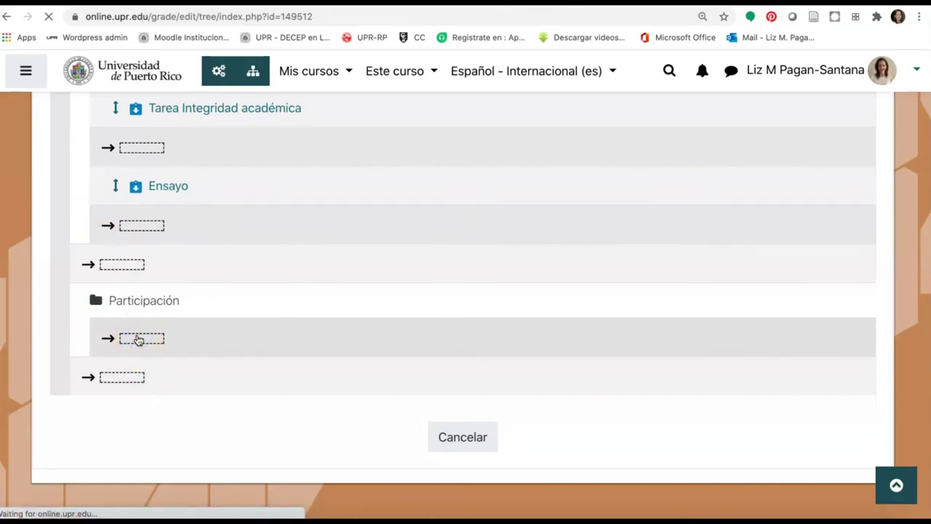
Set the weight of the Asistencia category to 10.0
{"action": "scroll", "coordinate": [138, 340], "scroll_direction": "down", "scroll_amount": 6}
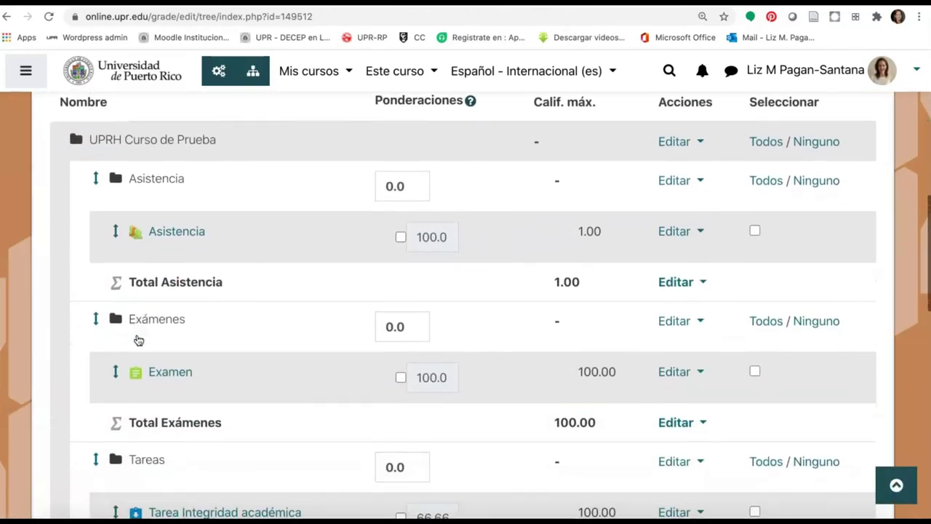
{"action": "left_click", "coordinate": [138, 179]}
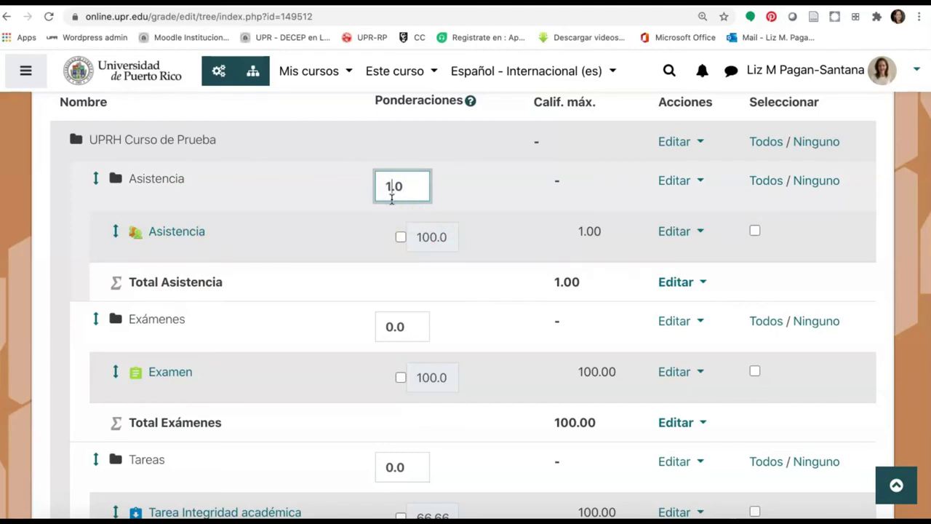
{"action": "scroll", "coordinate": [391, 199], "scroll_direction": "down", "scroll_amount": 1}
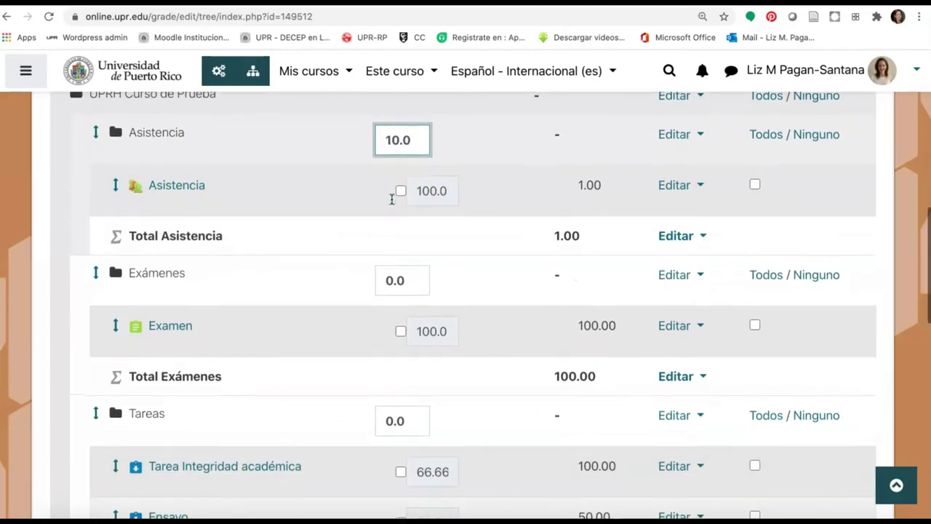
{"action": "scroll", "coordinate": [391, 199], "scroll_direction": "up", "scroll_amount": 1}
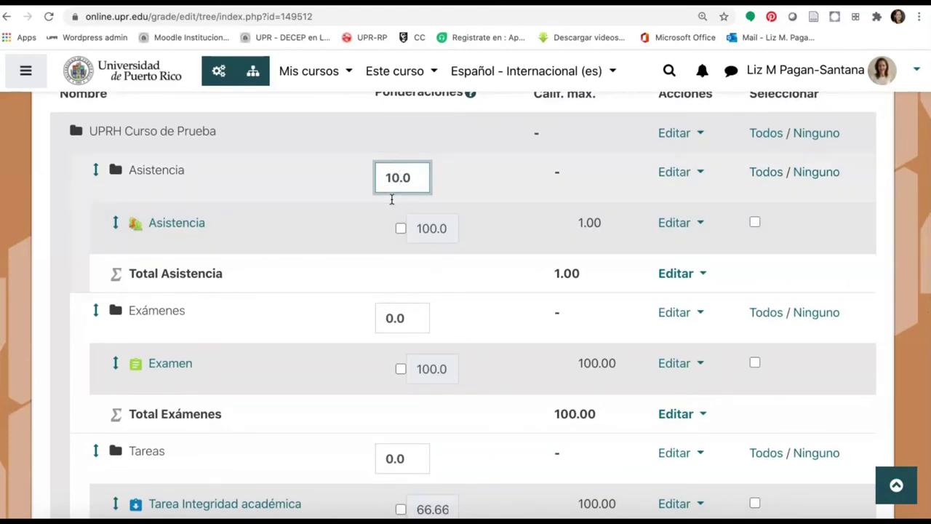
{"action": "scroll", "coordinate": [391, 199], "scroll_direction": "down", "scroll_amount": 2}
{"action": "scroll", "coordinate": [392, 200], "scroll_direction": "up", "scroll_amount": 1}
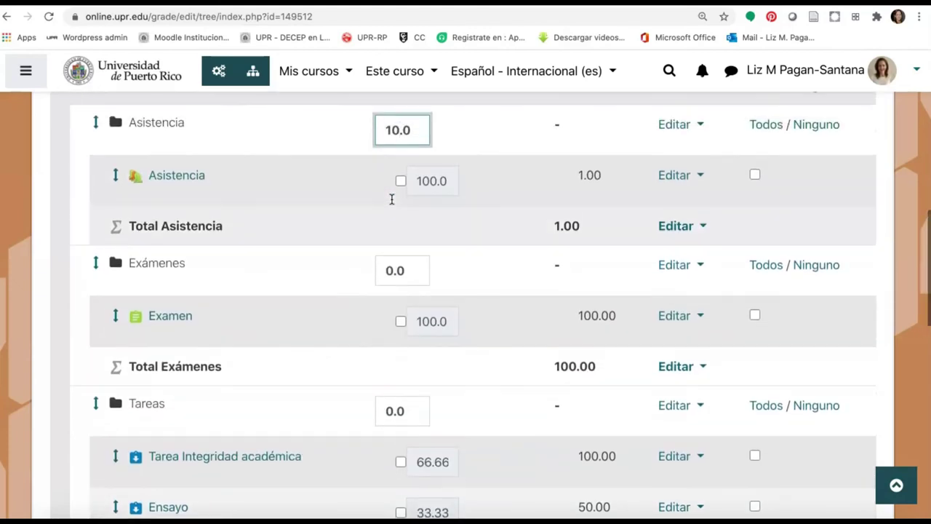
{"action": "scroll", "coordinate": [392, 200], "scroll_direction": "down", "scroll_amount": 1}
{"action": "scroll", "coordinate": [391, 197], "scroll_direction": "up", "scroll_amount": 1}
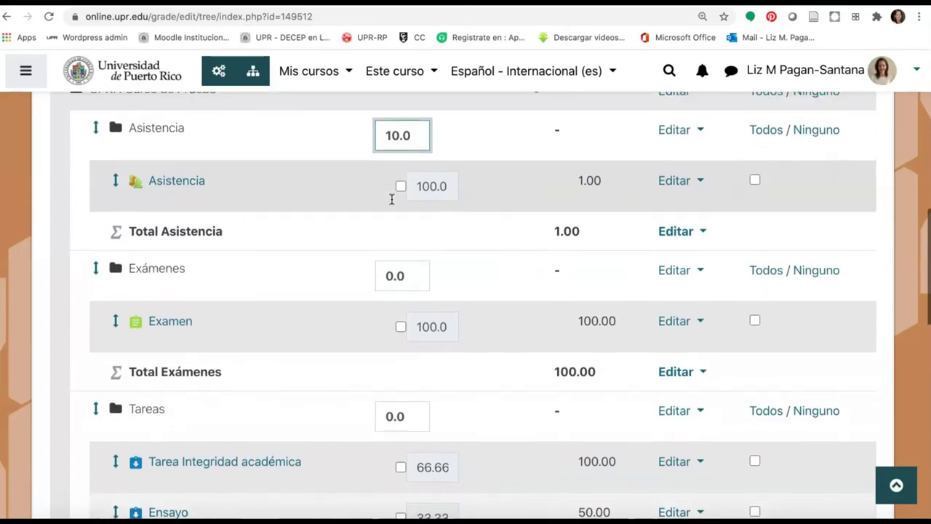
Set the weight of the Exámenes category to 60.0
{"action": "scroll", "coordinate": [391, 199], "scroll_direction": "down", "scroll_amount": 1}
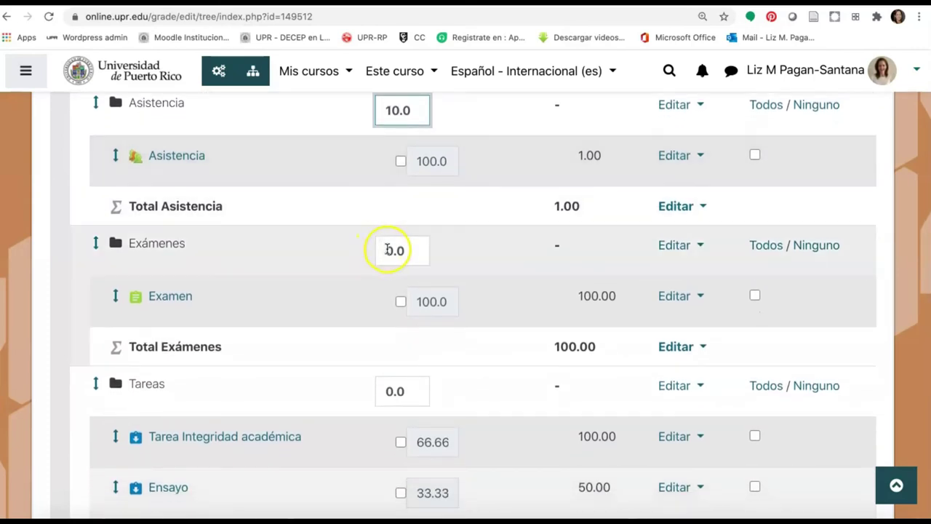
{"action": "left_click", "coordinate": [391, 251]}
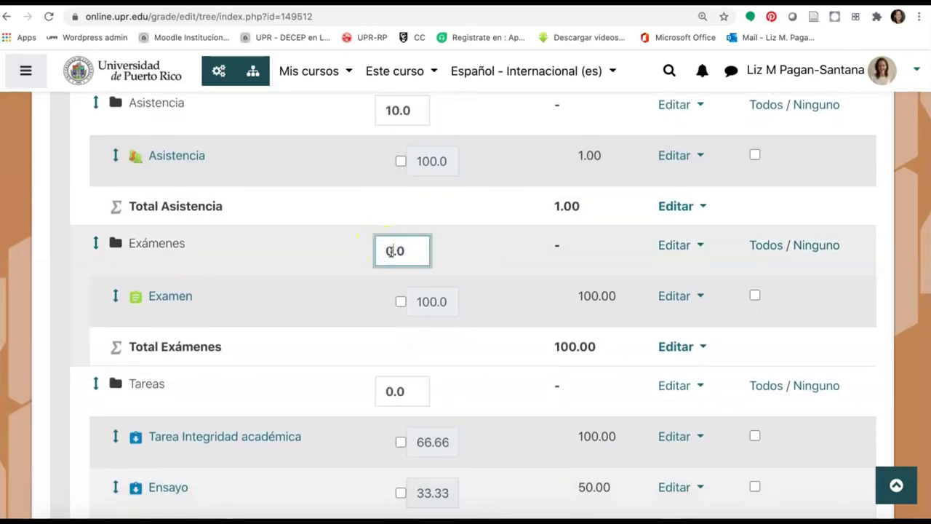
{"action": "type", "text": "60"}
Set the weight of the Tareas category to 20.0
{"action": "scroll", "coordinate": [391, 251], "scroll_direction": "down", "scroll_amount": 3}
{"action": "left_click", "coordinate": [393, 283]}
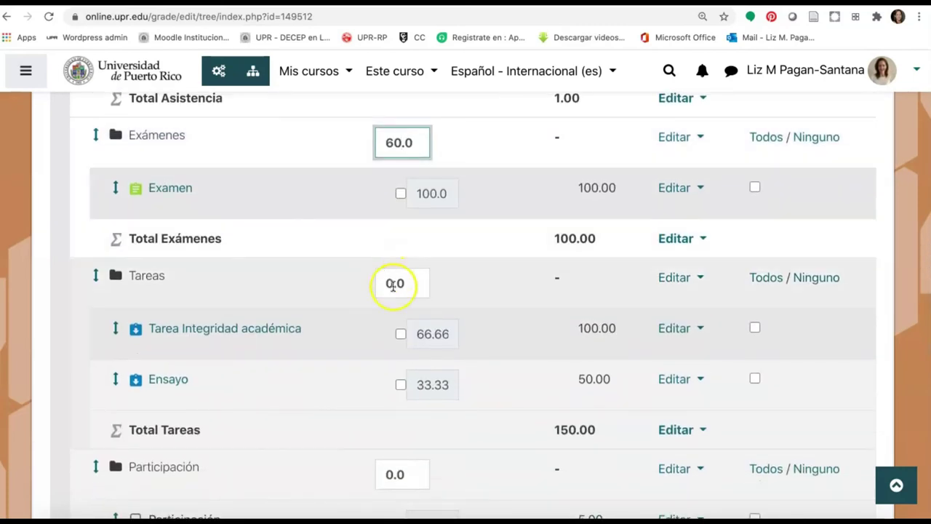
{"action": "key", "text": "BackSpace"}
{"action": "key", "text": "BackSpace"}
{"action": "key", "text": "BackSpace"}
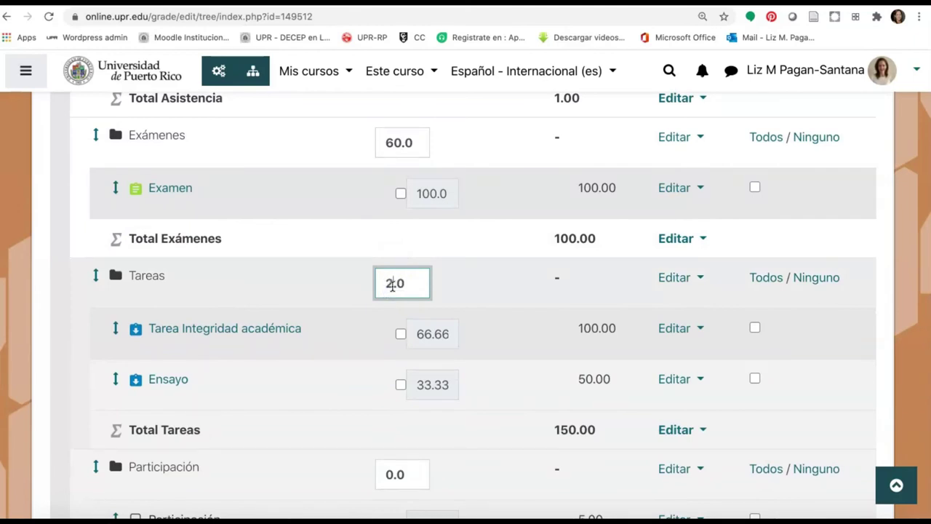
{"action": "type", "text": "20"}
Set the weight of the Participación category to 10.0
{"action": "scroll", "coordinate": [392, 286], "scroll_direction": "down", "scroll_amount": 3}
{"action": "left_click", "coordinate": [391, 350]}
{"action": "key", "text": "BackSpace"}
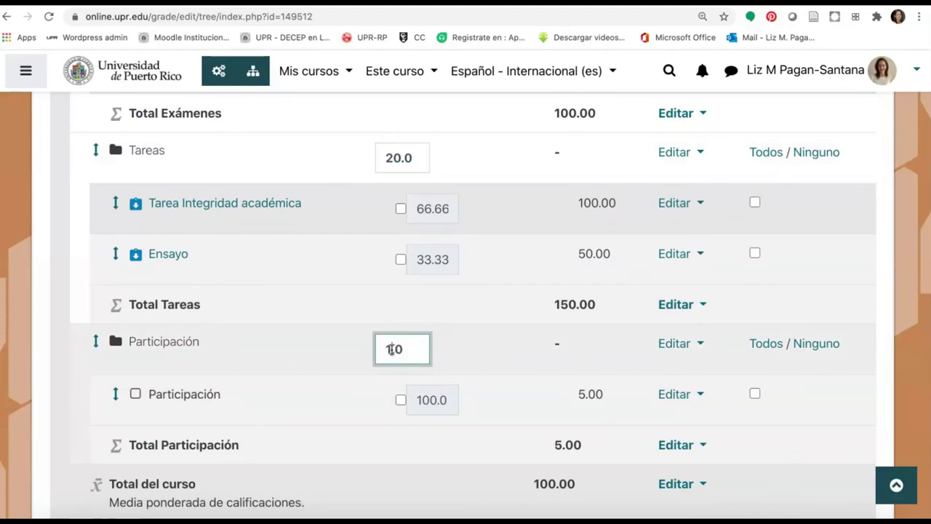
{"action": "type", "text": "10"}
Check the weights of all four categories against the course total and save the gradebook changes
{"action": "scroll", "coordinate": [390, 350], "scroll_direction": "down", "scroll_amount": 3}
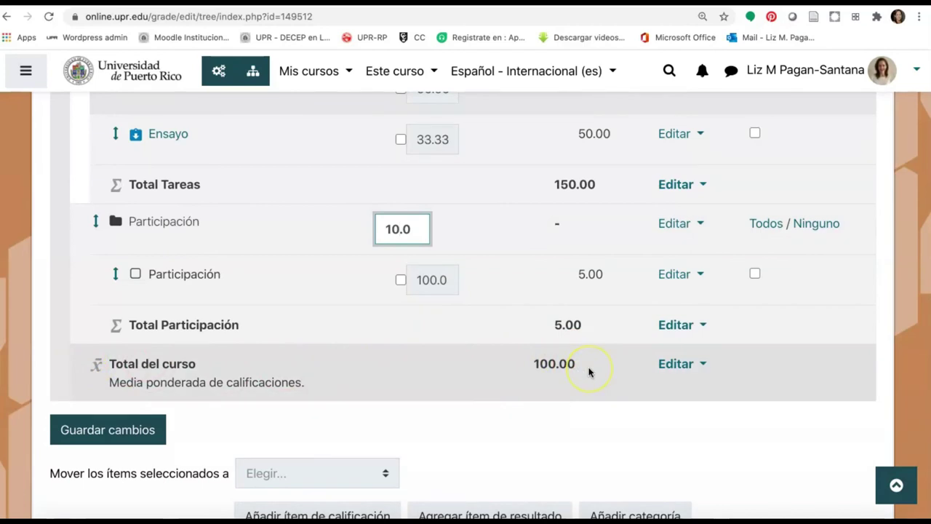
{"action": "scroll", "coordinate": [589, 400], "scroll_direction": "up", "scroll_amount": 4}
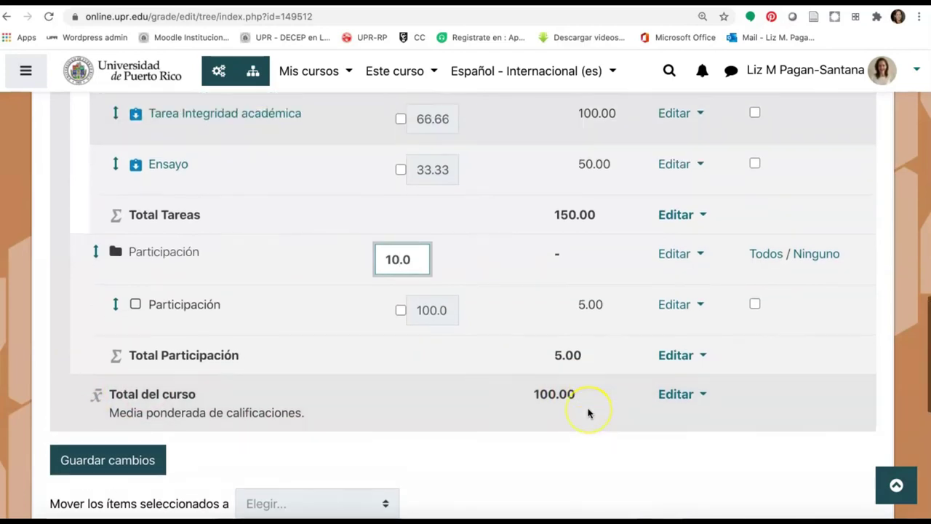
{"action": "scroll", "coordinate": [589, 412], "scroll_direction": "down", "scroll_amount": 4}
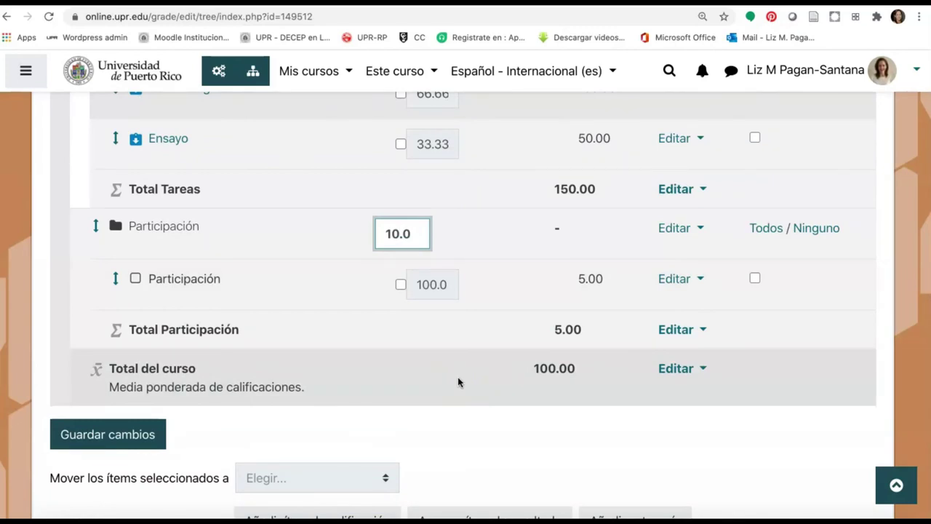
{"action": "scroll", "coordinate": [458, 377], "scroll_direction": "up", "scroll_amount": 10}
{"action": "left_click", "coordinate": [373, 259]}
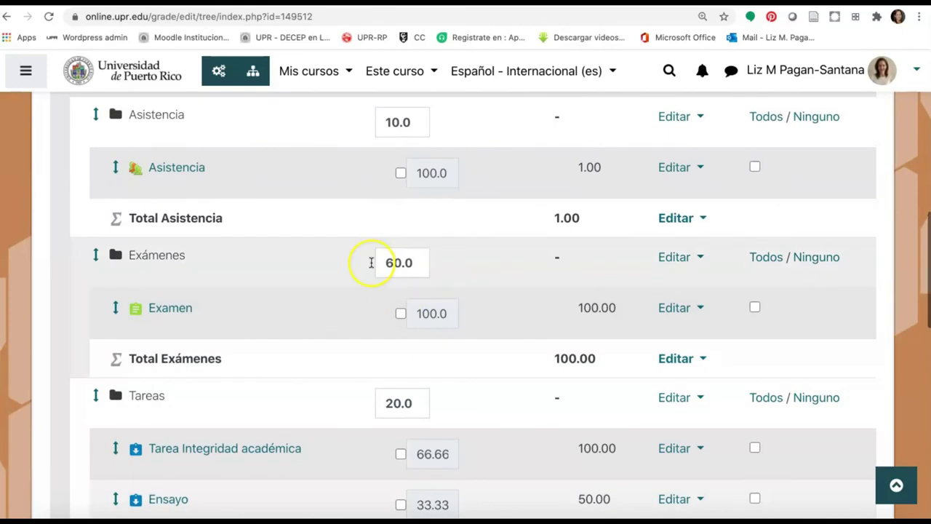
{"action": "left_click", "coordinate": [383, 391]}
{"action": "scroll", "coordinate": [382, 394], "scroll_direction": "down", "scroll_amount": 10}
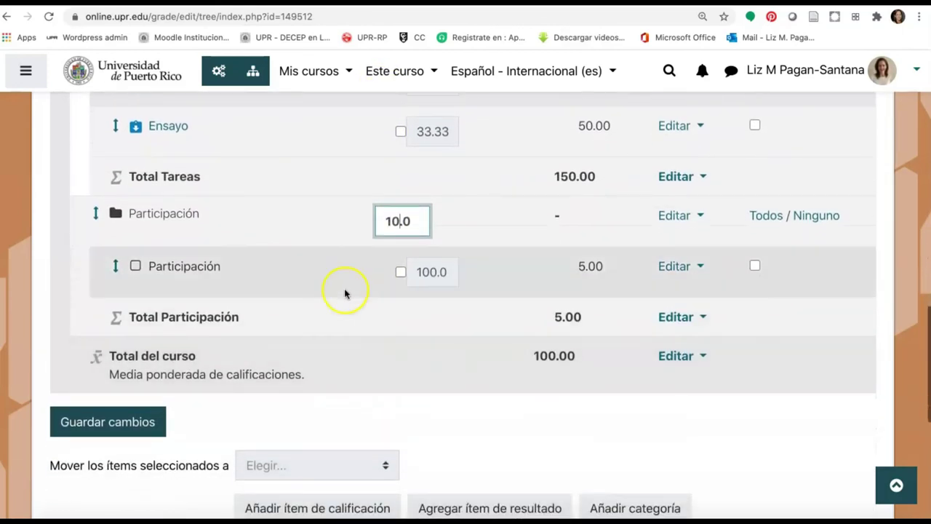
{"action": "left_click", "coordinate": [117, 425]}
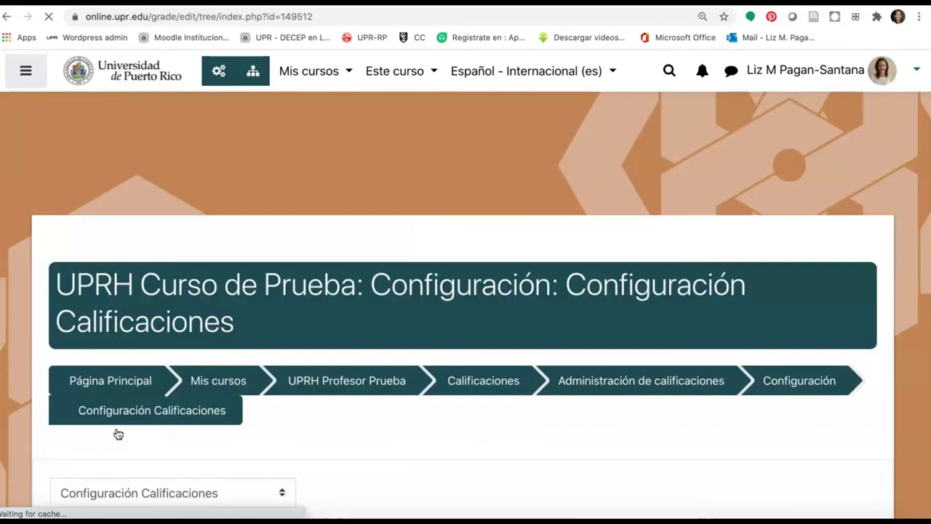
{"action": "scroll", "coordinate": [117, 434], "scroll_direction": "down", "scroll_amount": 3}
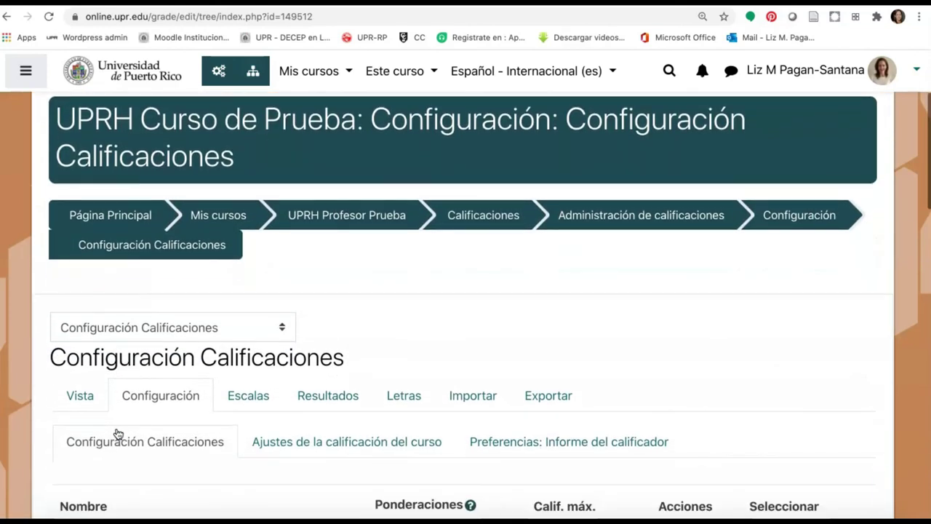